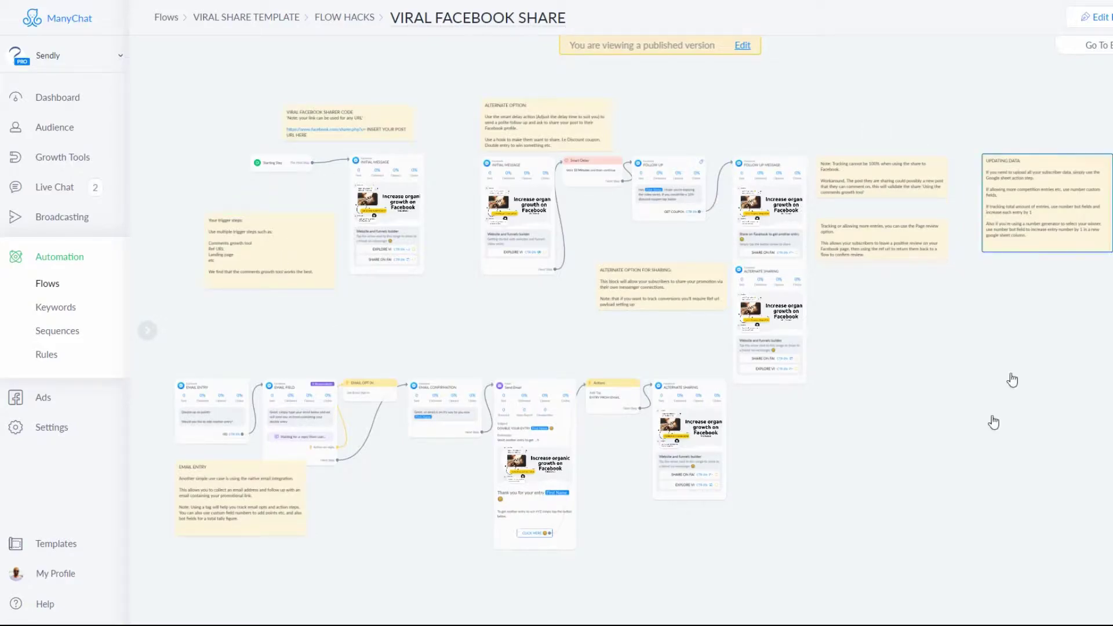
# Examine the Viral Facebook Sharer Code note and the Initial Message block linked to the starting step
pyautogui.hscroll(-3, 460, 330)
pyautogui.scroll(1, 460, 331)
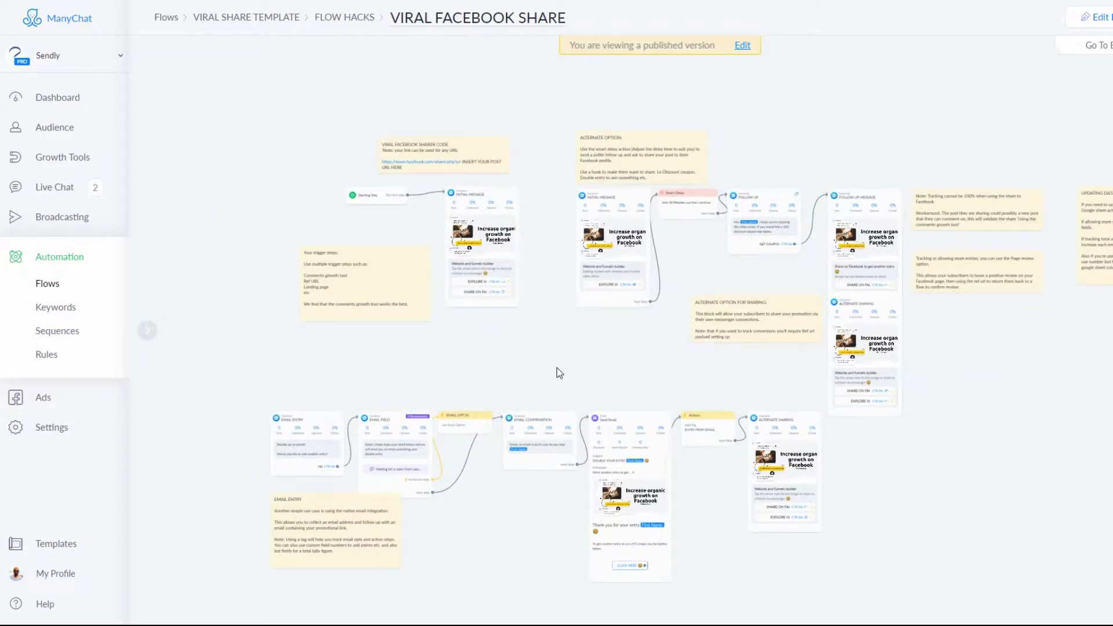
pyautogui.click(543, 341)
pyautogui.scroll(6, 488, 185)
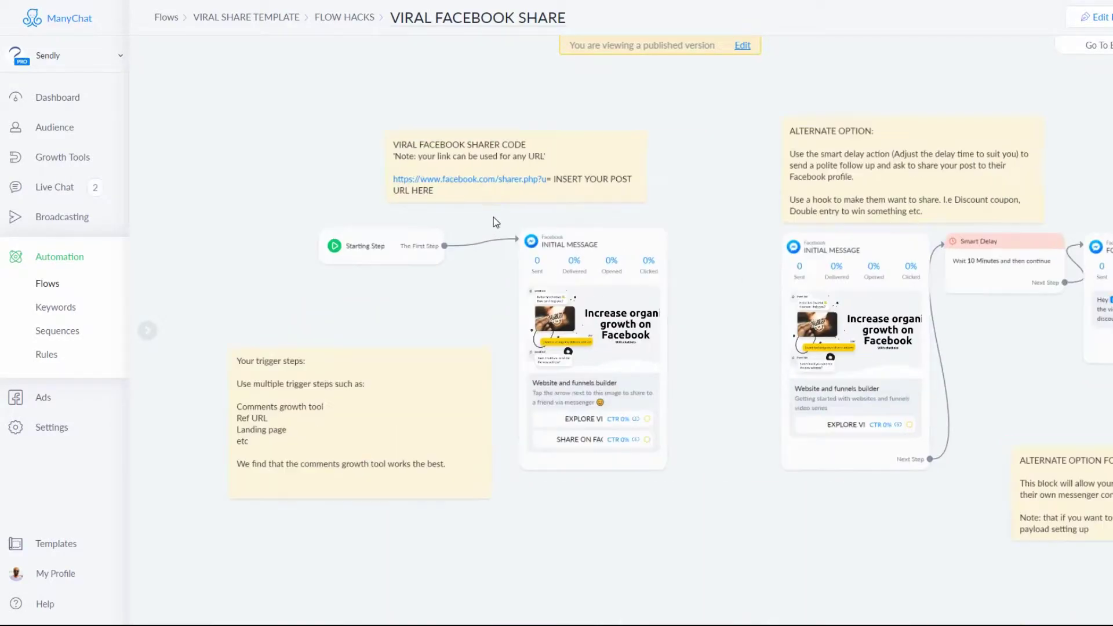
pyautogui.click(485, 224)
pyautogui.scroll(3, 418, 214)
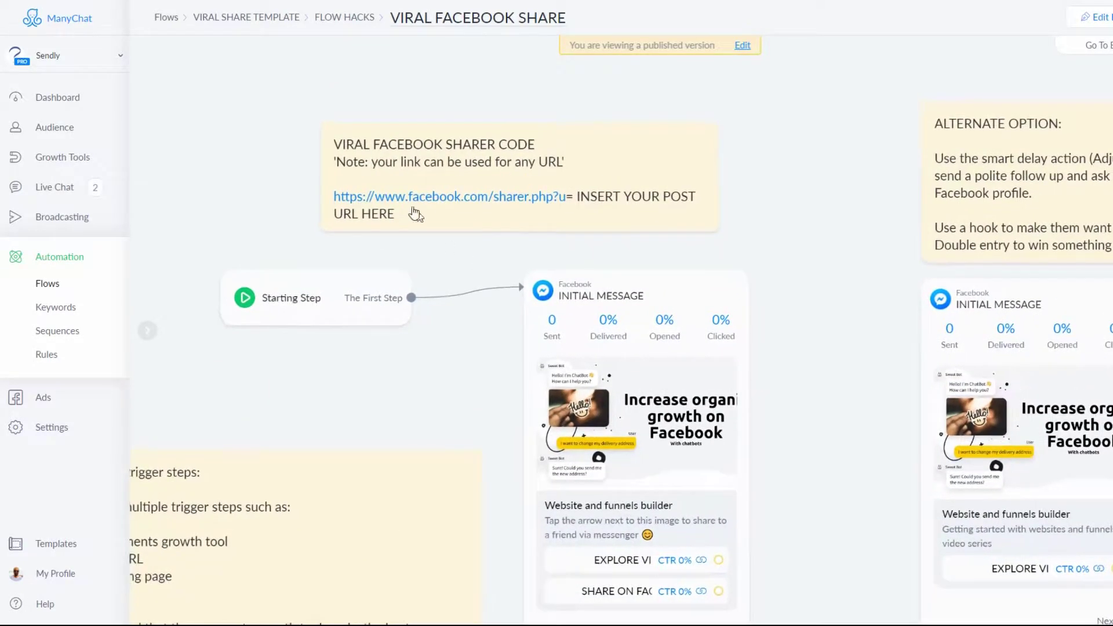
pyautogui.scroll(1, 406, 194)
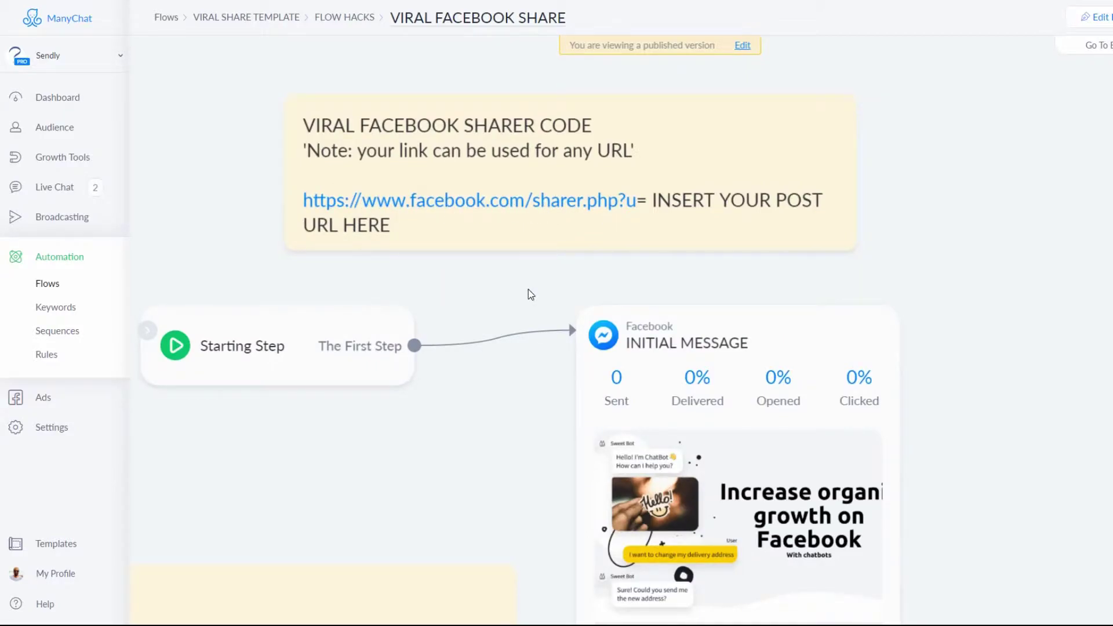
pyautogui.scroll(-5, 528, 296)
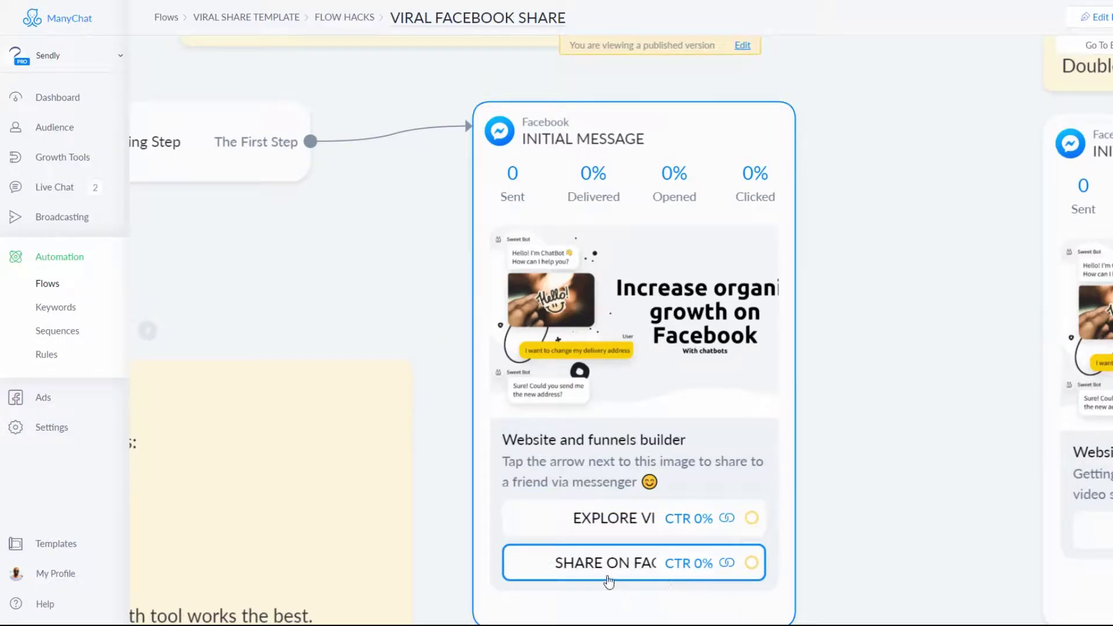
# Switch the flow to edit mode and inspect the post URL in the website address of the Initial Message's Share on Facebook button
pyautogui.moveTo(415, 317); pyautogui.dragTo(507, 531)
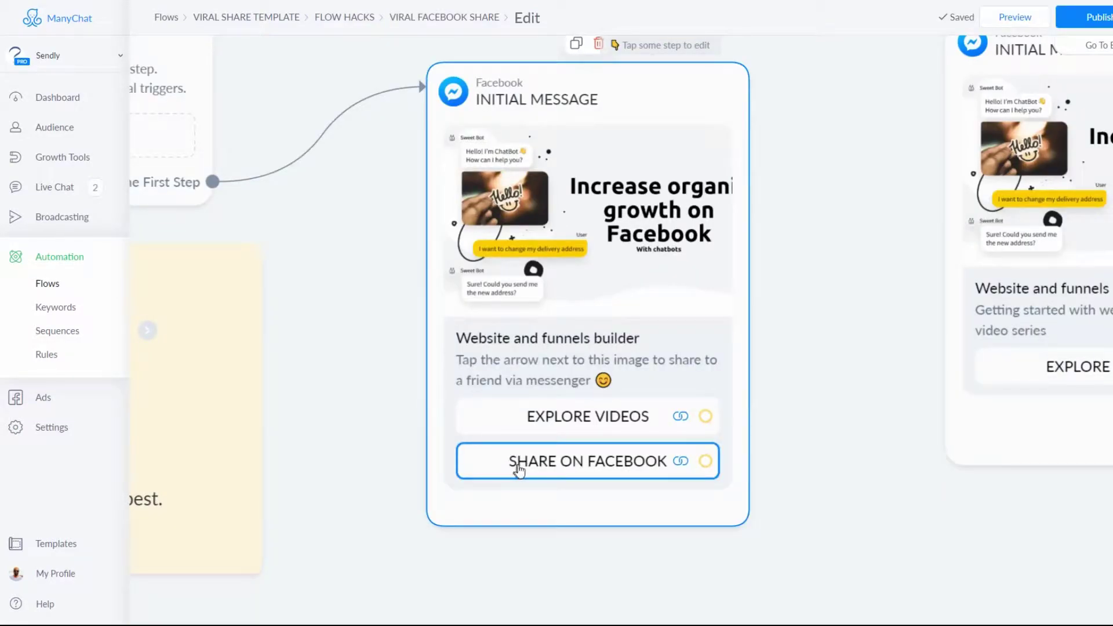
pyautogui.click(591, 465)
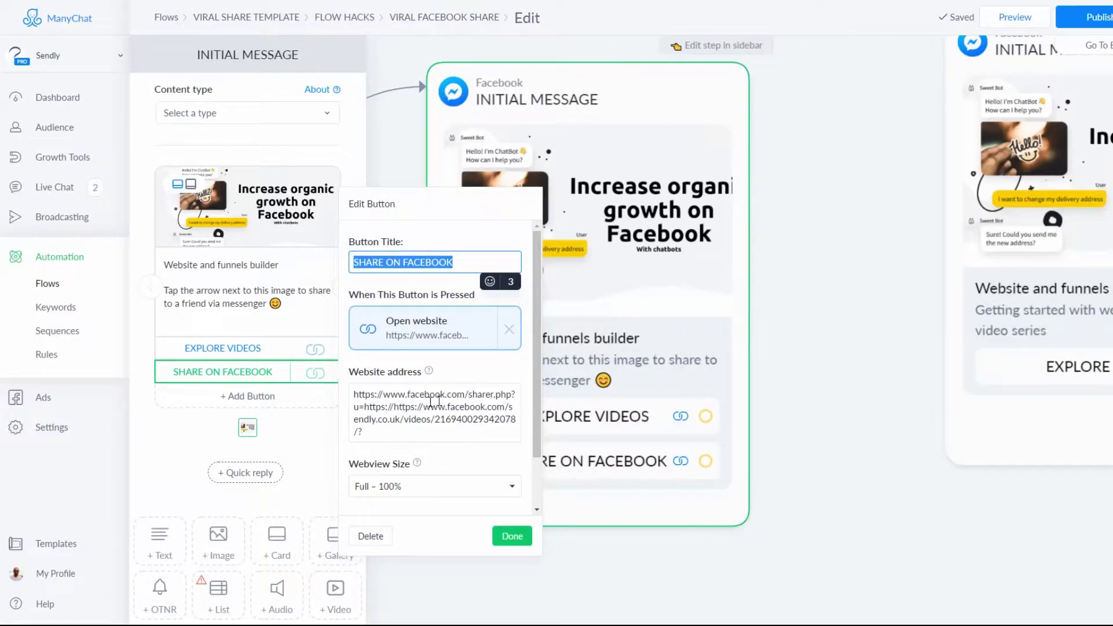
pyautogui.moveTo(397, 407); pyautogui.dragTo(457, 428)
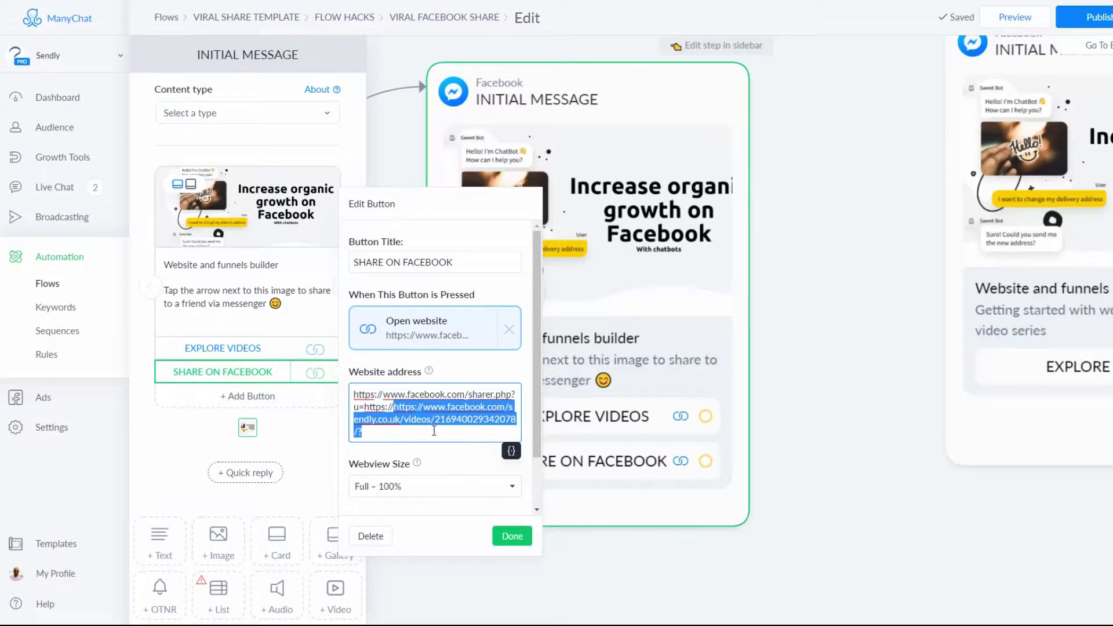
pyautogui.click(511, 538)
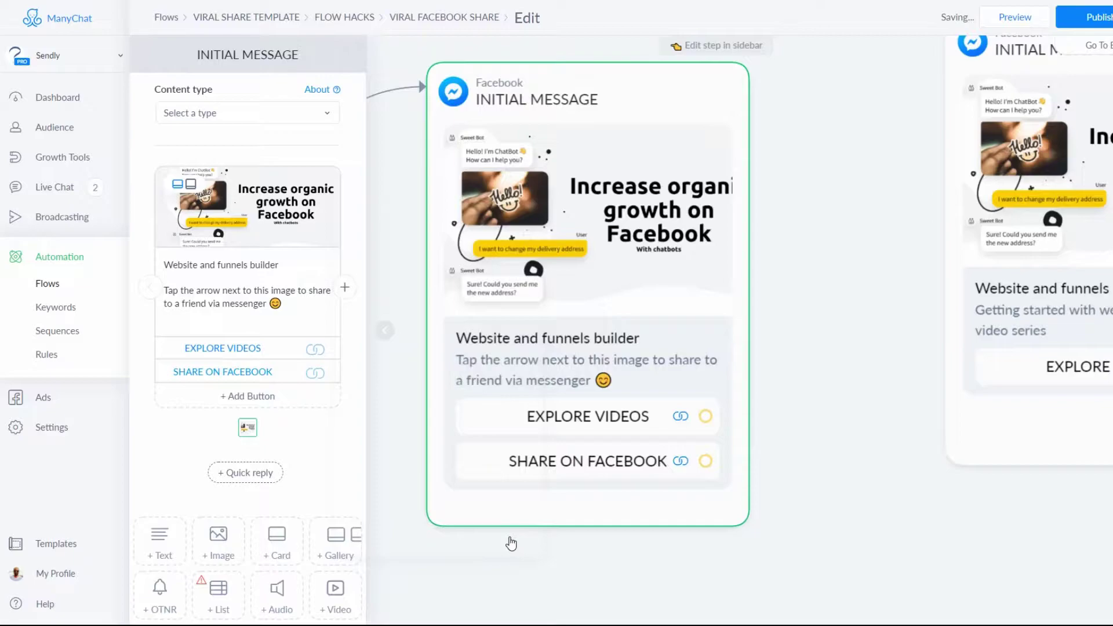
# Examine the alternate option branch from its Initial Message through the Smart Delay and Follow Up to the Follow Up Message
pyautogui.click(867, 426)
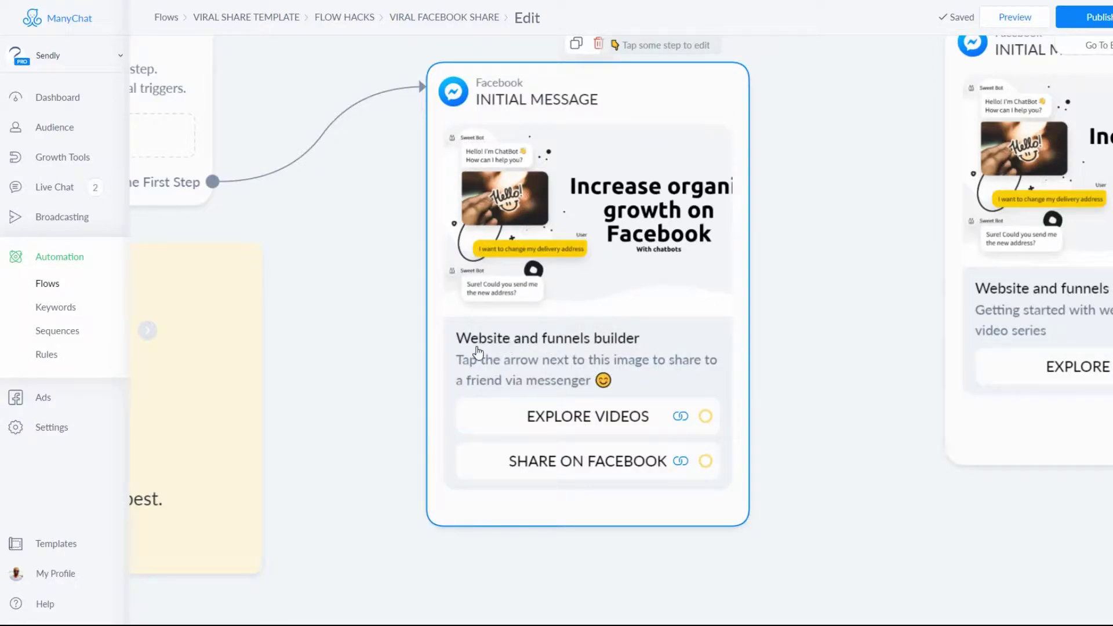
pyautogui.scroll(-4, 478, 351)
pyautogui.click(653, 467)
pyautogui.click(845, 494)
pyautogui.moveTo(845, 494); pyautogui.dragTo(440, 491)
pyautogui.click(377, 382)
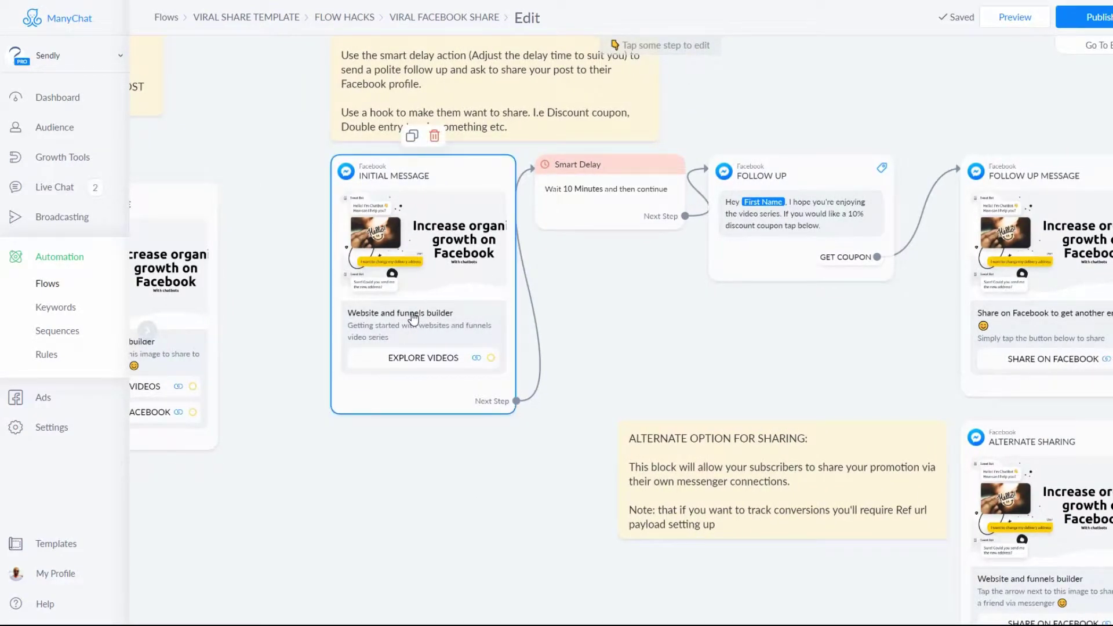
pyautogui.scroll(3, 407, 317)
pyautogui.click(622, 143)
pyautogui.click(957, 211)
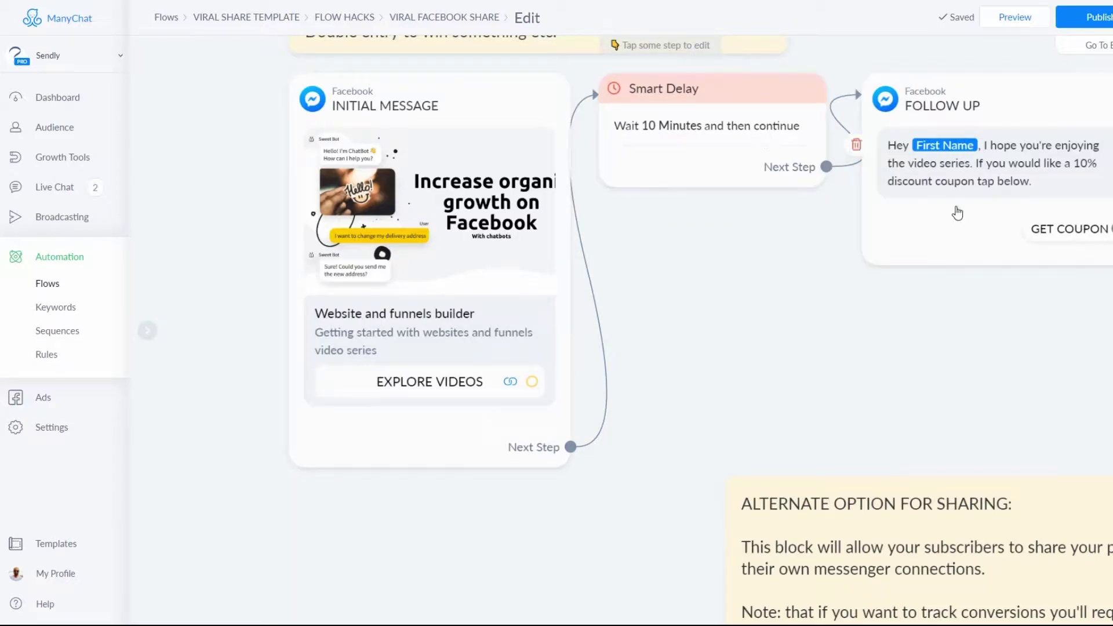
pyautogui.click(441, 164)
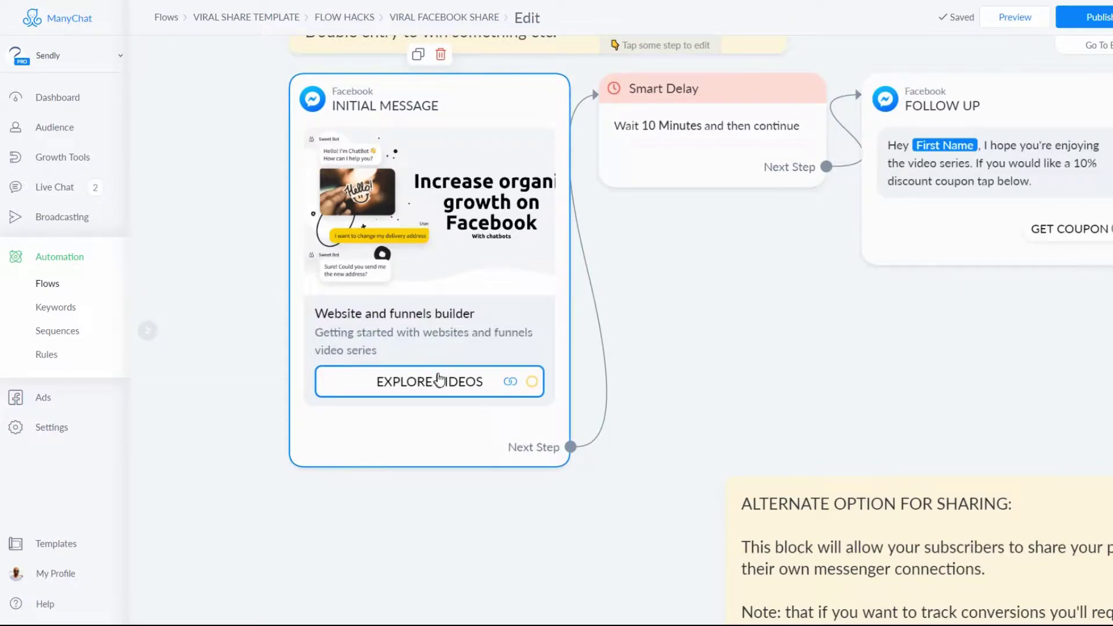
pyautogui.moveTo(841, 321); pyautogui.dragTo(397, 338)
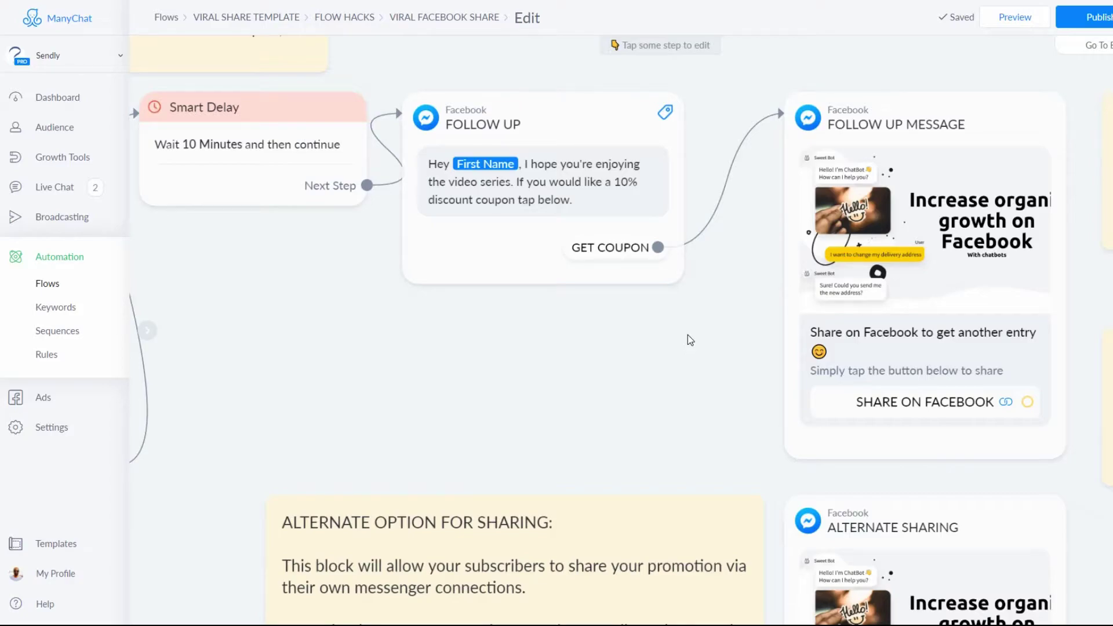
pyautogui.moveTo(710, 335); pyautogui.dragTo(393, 330)
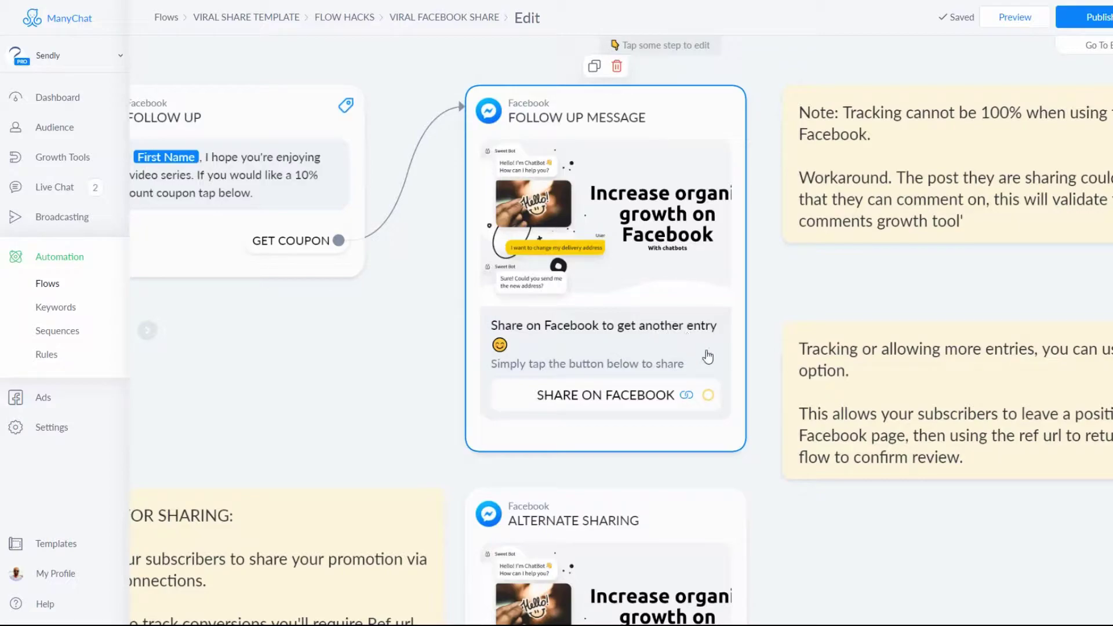
# Inspect the website address of the Follow Up Message's Share on Facebook button and close the block's settings
pyautogui.click(614, 399)
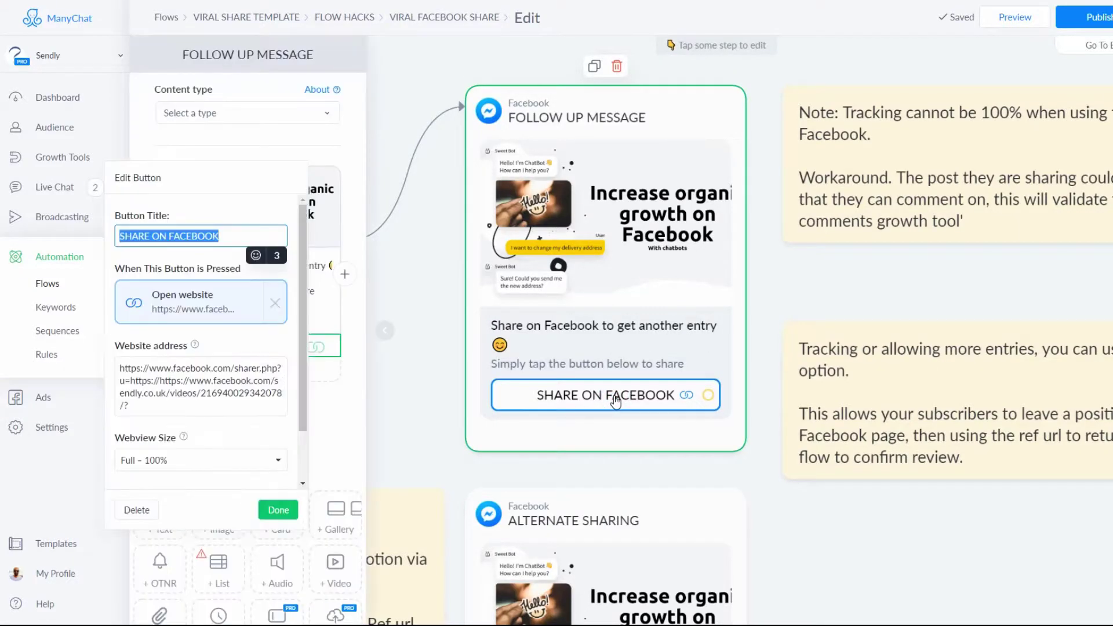
pyautogui.click(502, 519)
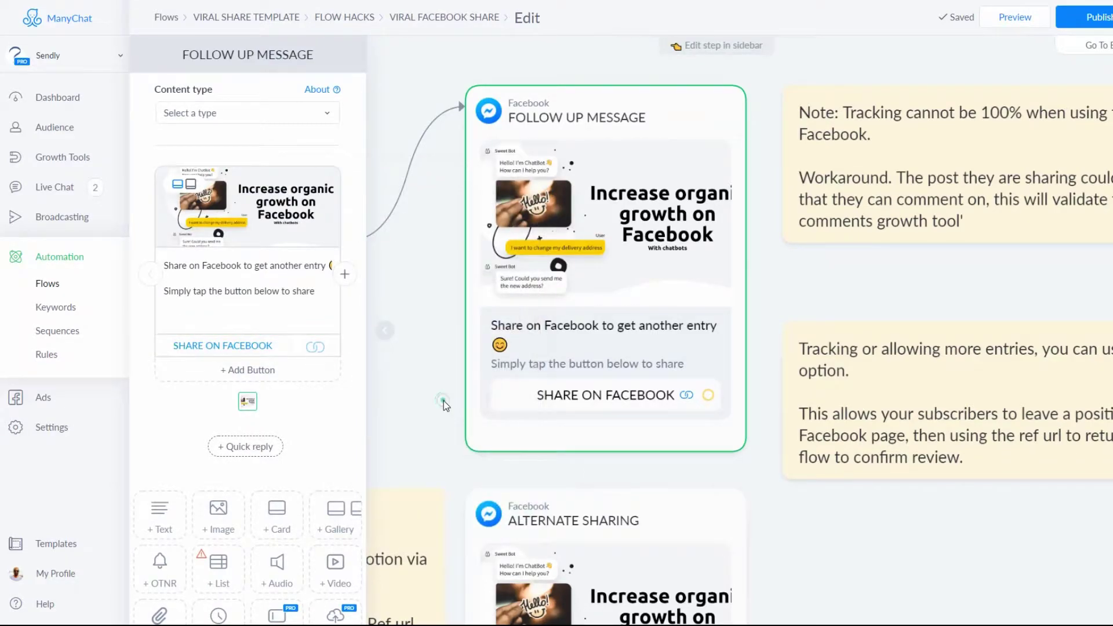
pyautogui.click(444, 401)
# Examine the Alternate Sharing block below the Follow Up Message and the note on the alternate option for sharing
pyautogui.scroll(-3, 443, 402)
pyautogui.moveTo(386, 408); pyautogui.dragTo(444, 272)
pyautogui.click(433, 468)
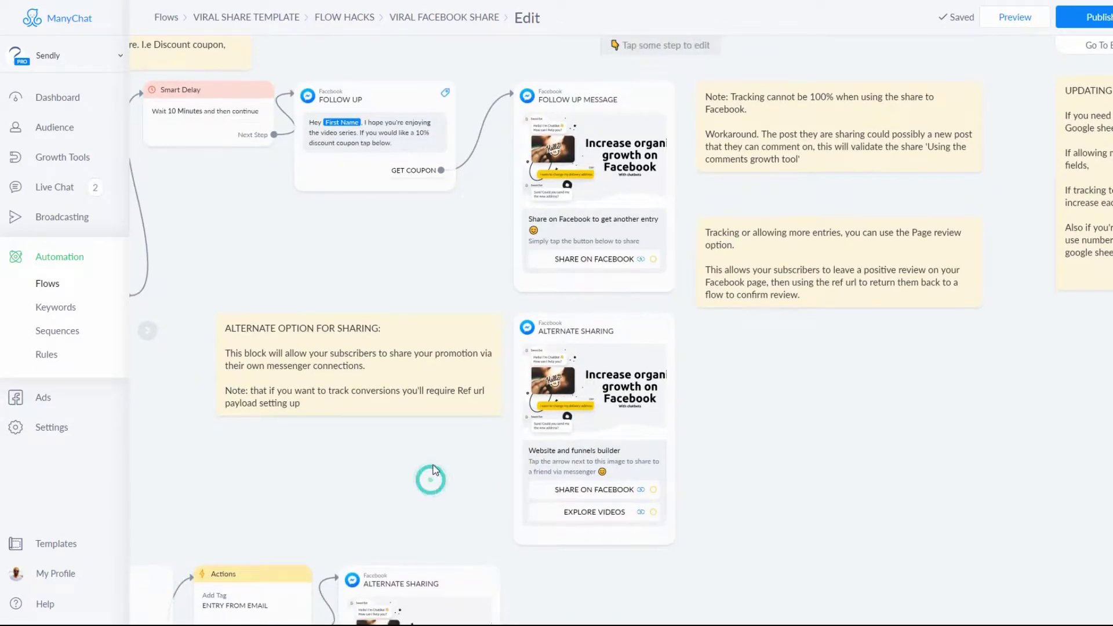
pyautogui.moveTo(435, 469); pyautogui.dragTo(412, 305)
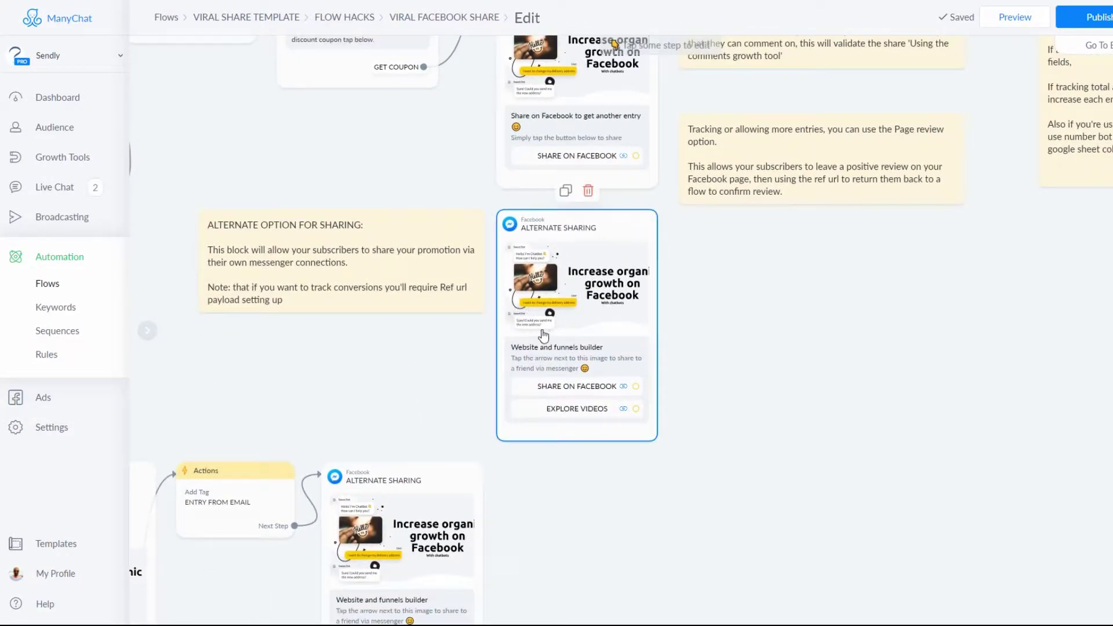
pyautogui.scroll(3, 543, 335)
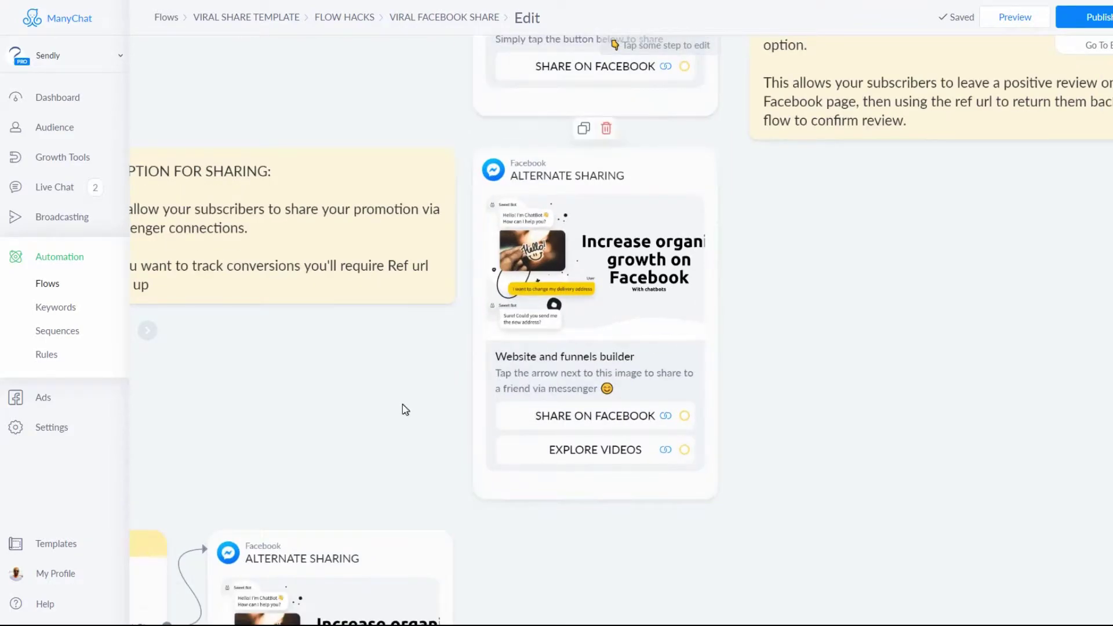
pyautogui.moveTo(403, 405); pyautogui.dragTo(400, 383)
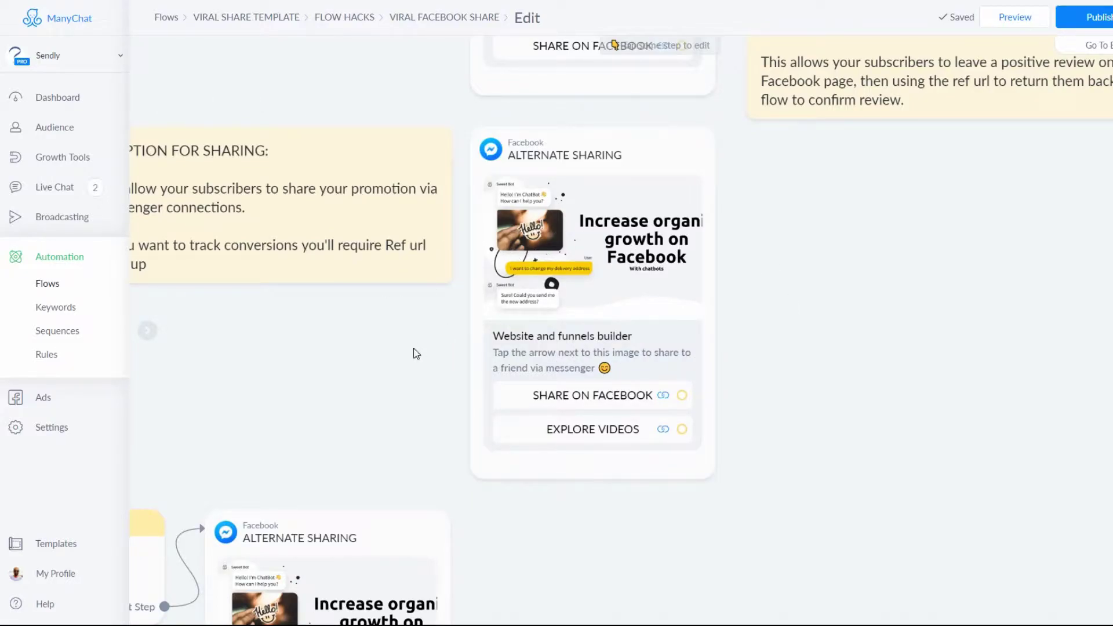
pyautogui.scroll(-2, 416, 354)
pyautogui.scroll(-2, 416, 354)
pyautogui.scroll(-3, 291, 401)
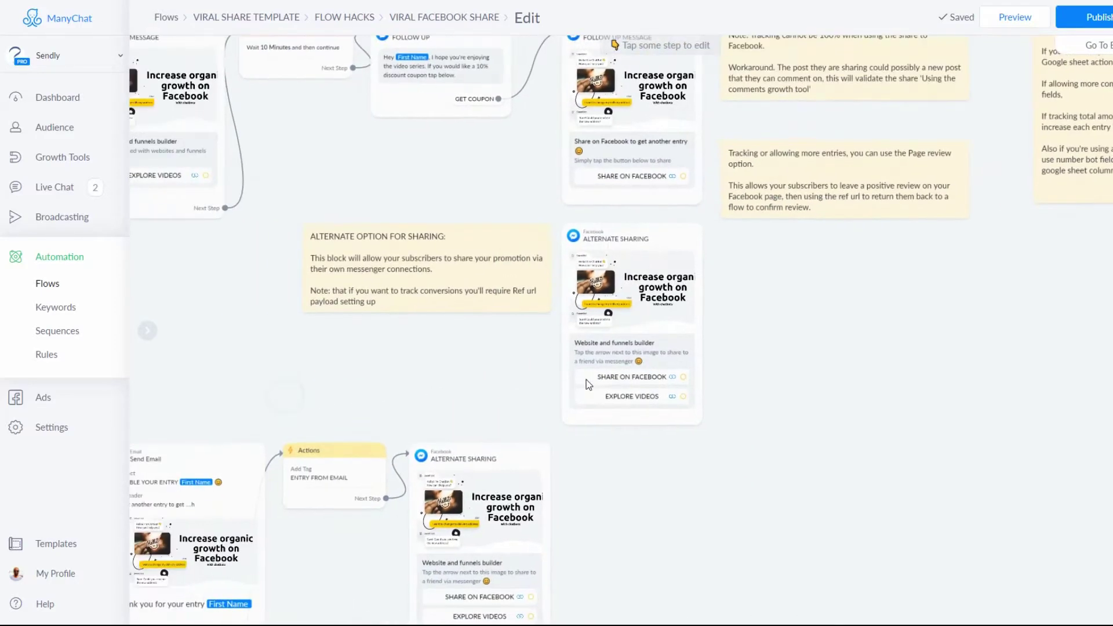
# Review the layout of the email entry branch and read the Email Entry message at its start
pyautogui.moveTo(383, 358); pyautogui.dragTo(731, 279)
pyautogui.moveTo(450, 281); pyautogui.dragTo(468, 215)
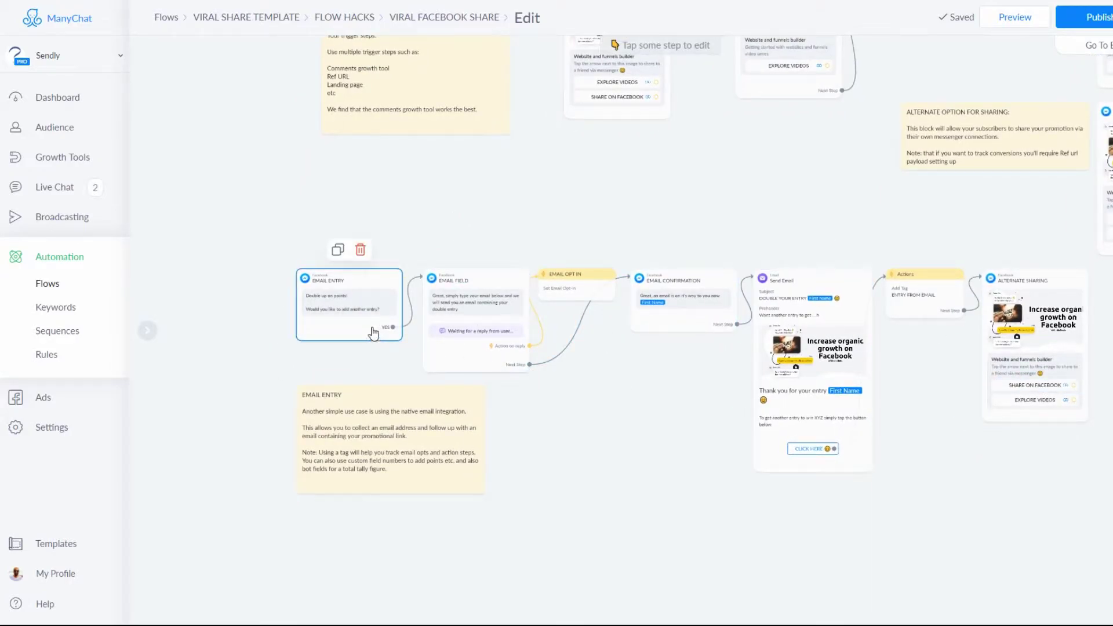
pyautogui.moveTo(631, 429); pyautogui.dragTo(544, 413)
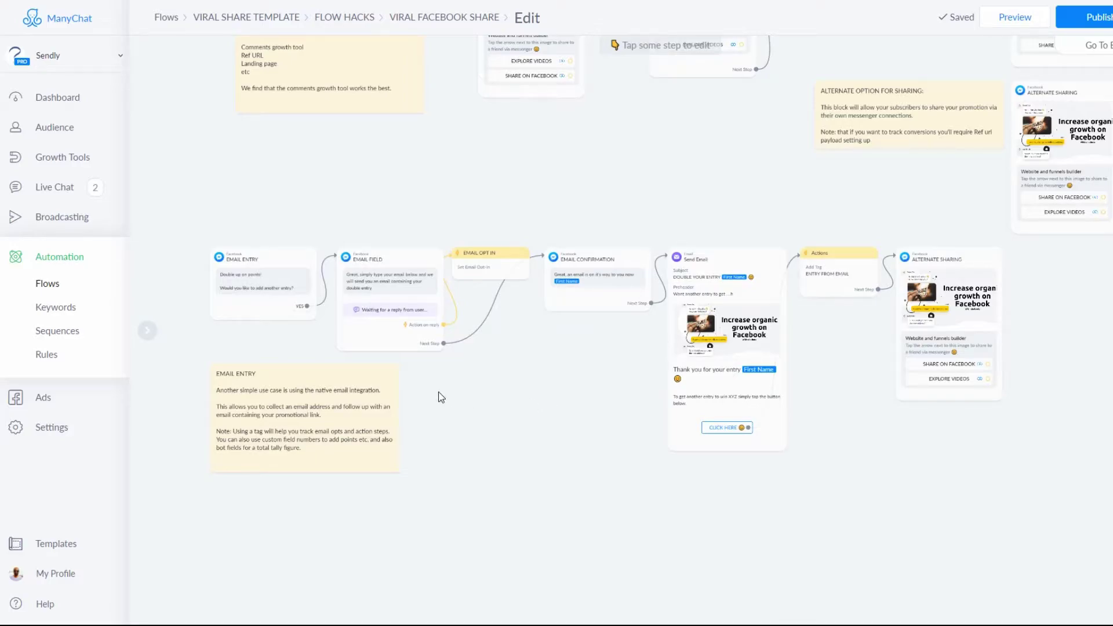
pyautogui.moveTo(525, 396); pyautogui.dragTo(607, 412)
pyautogui.click(323, 308)
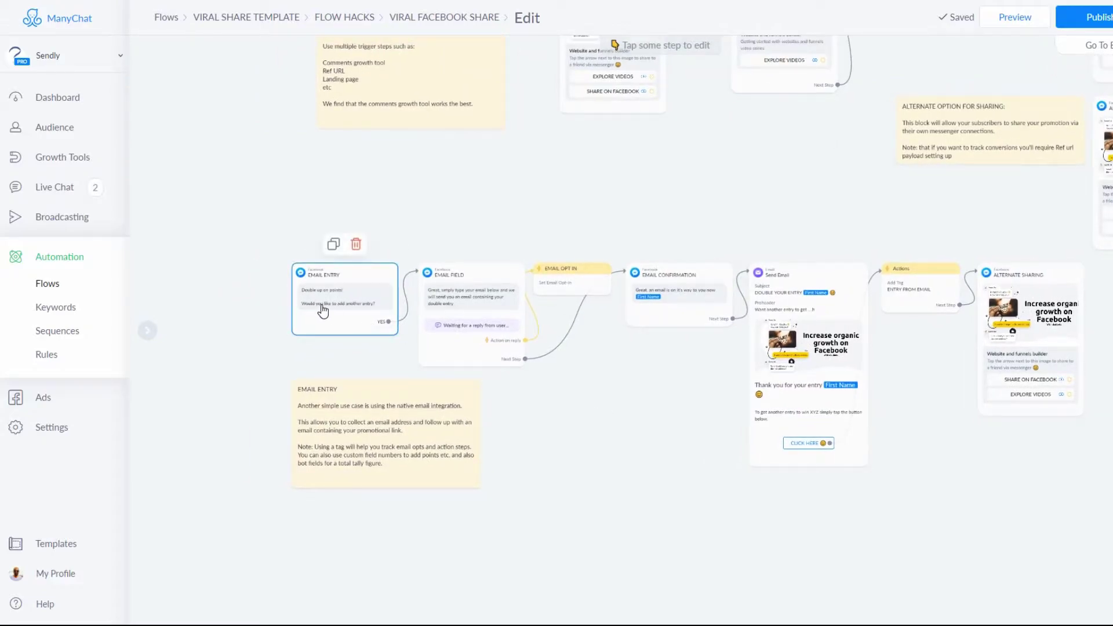
pyautogui.scroll(2, 323, 310)
pyautogui.click(566, 168)
pyautogui.scroll(3, 566, 168)
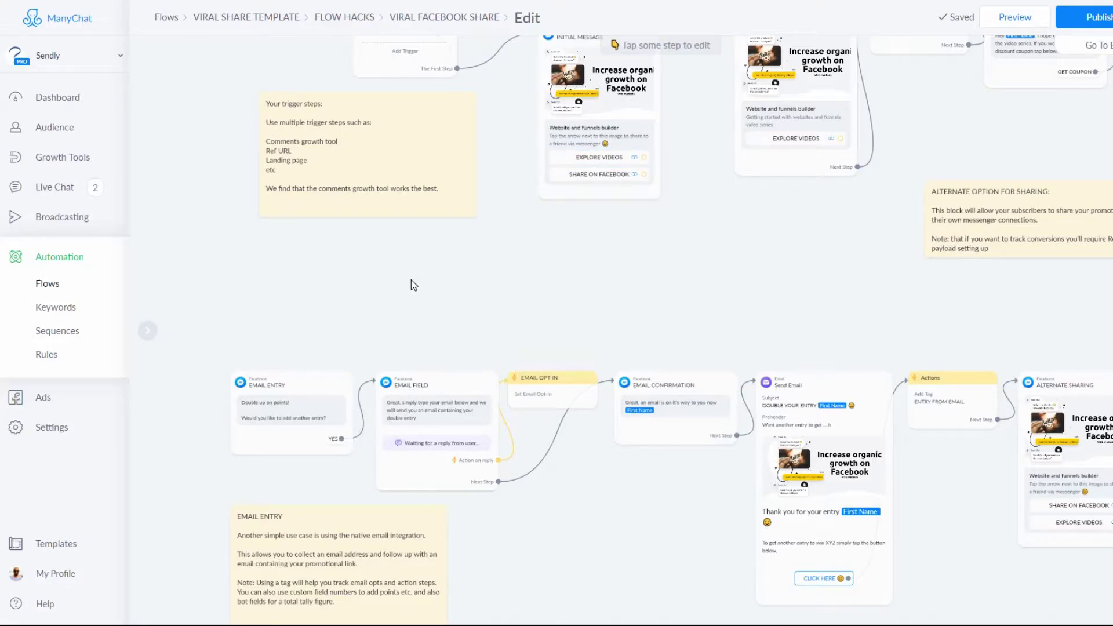
pyautogui.moveTo(326, 295); pyautogui.dragTo(626, 198)
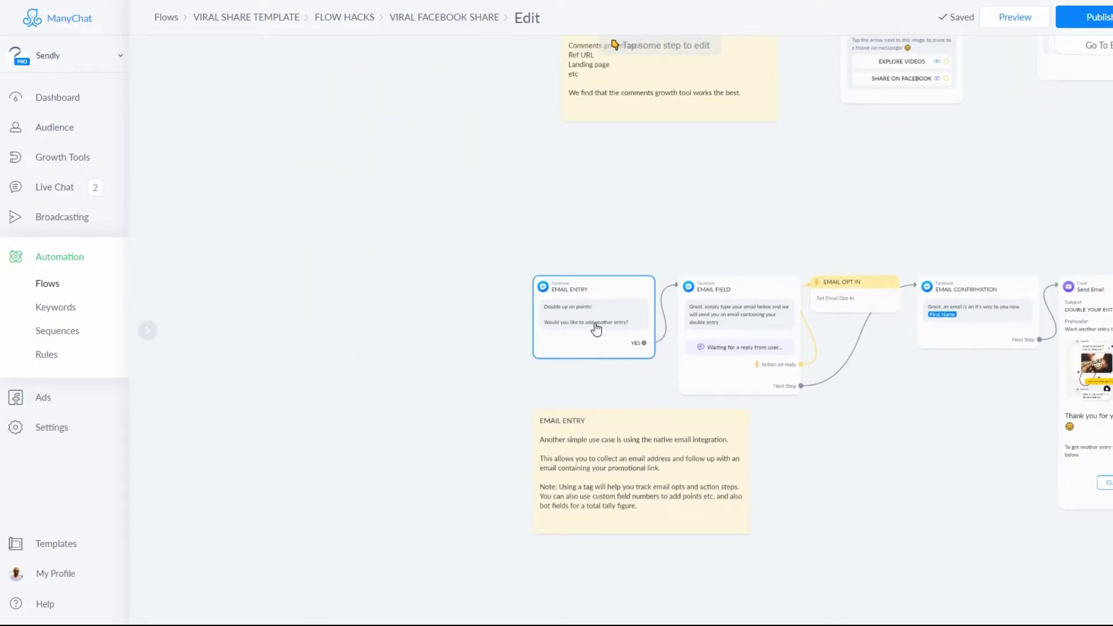
pyautogui.scroll(3, 595, 323)
pyautogui.scroll(3, 594, 328)
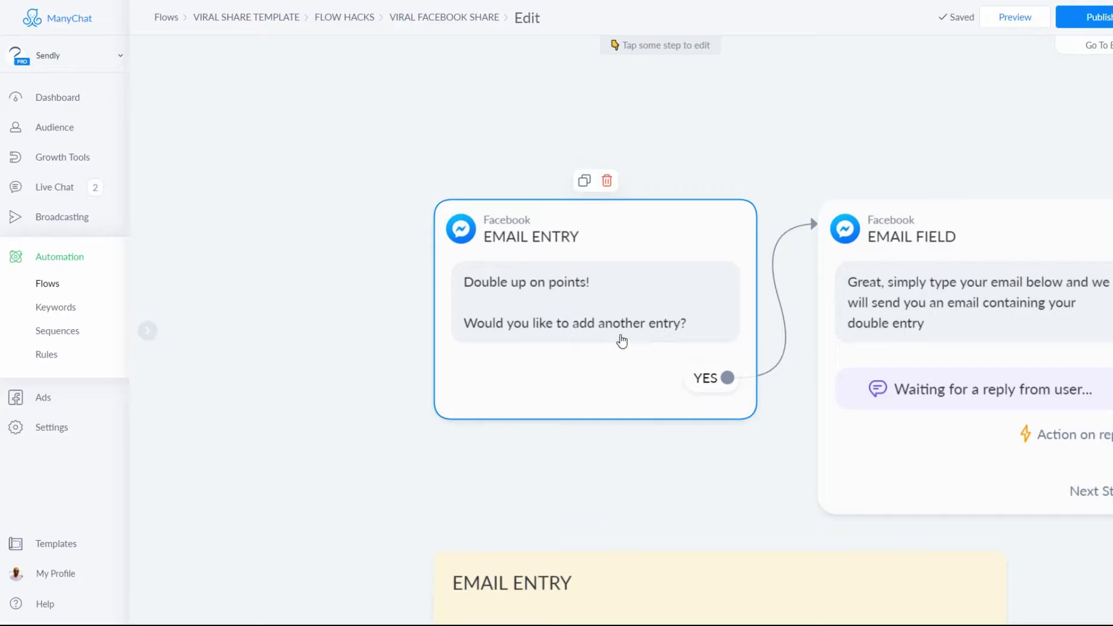
# Follow the email branch from Email Field through confirmation, Send Email and the tag action to its Alternate Sharing block
pyautogui.moveTo(974, 120); pyautogui.dragTo(474, 122)
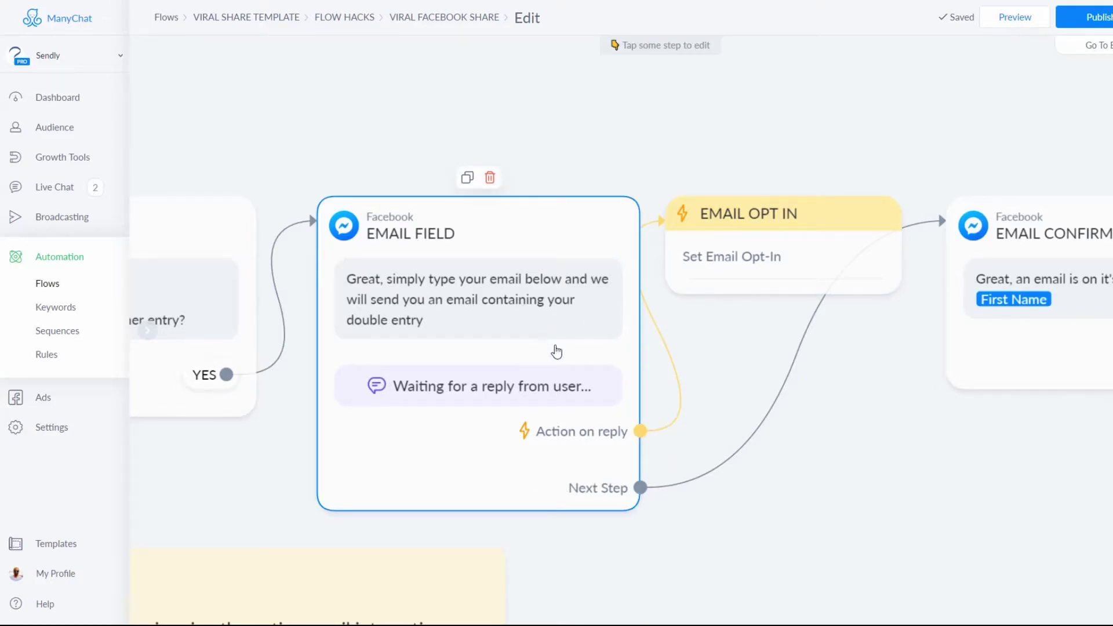
pyautogui.moveTo(959, 463); pyautogui.dragTo(377, 454)
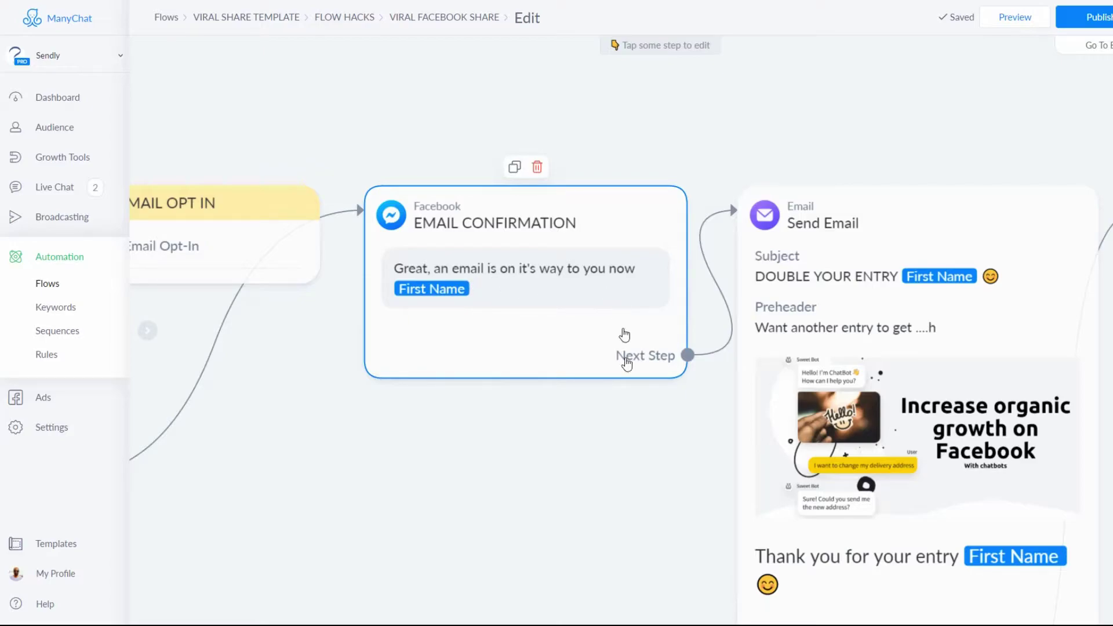
pyautogui.moveTo(656, 471); pyautogui.dragTo(291, 277)
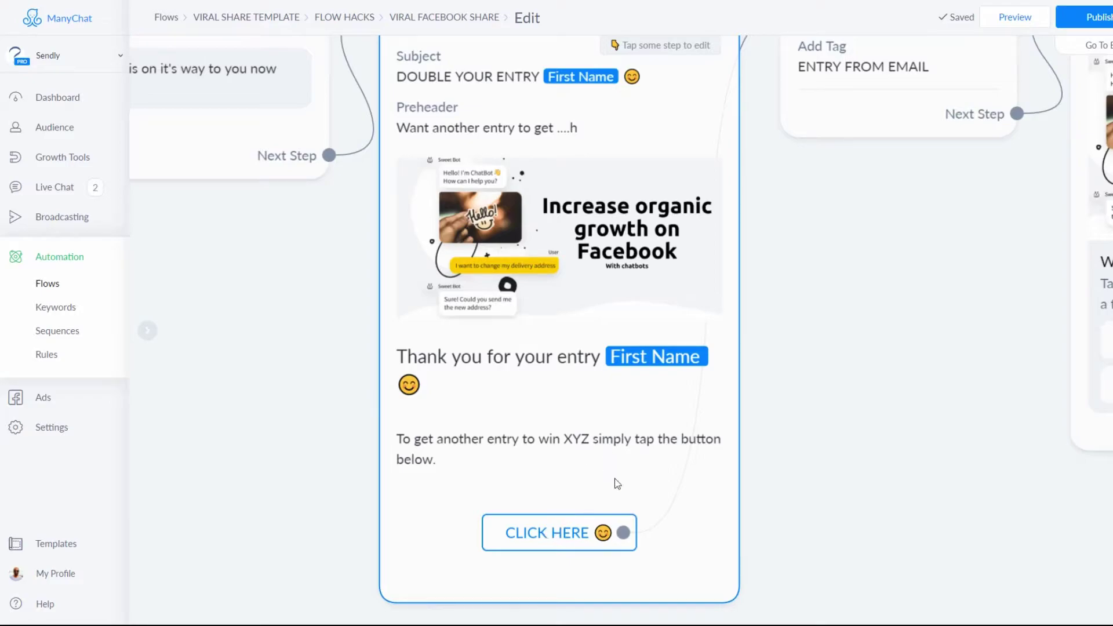
pyautogui.scroll(-5, 615, 479)
pyautogui.moveTo(859, 308); pyautogui.dragTo(614, 360)
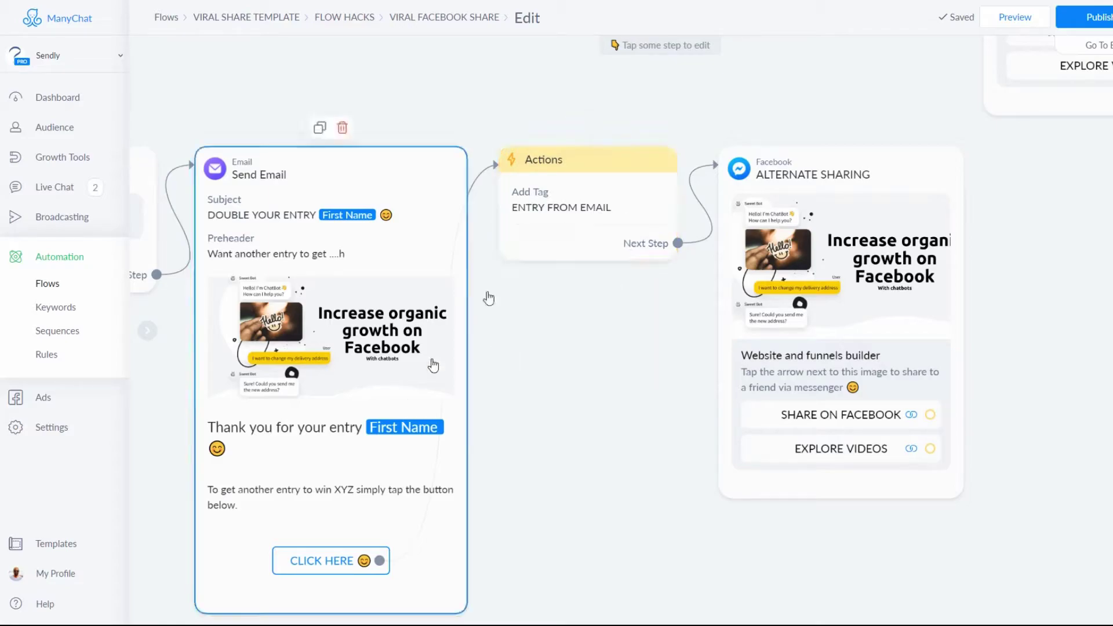
pyautogui.moveTo(646, 347); pyautogui.dragTo(455, 318)
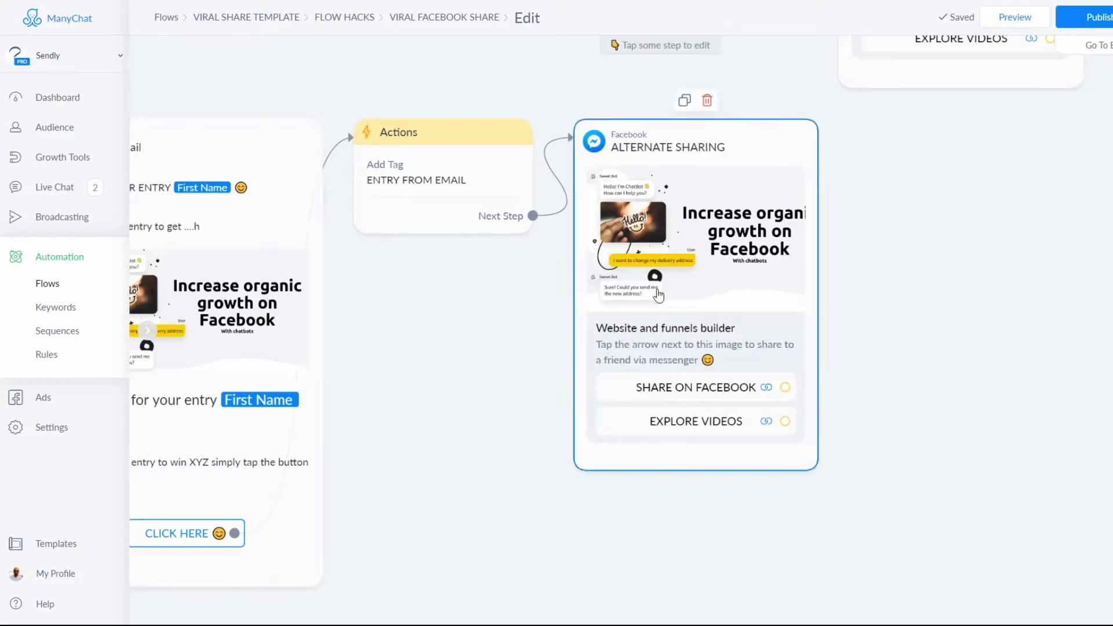
pyautogui.moveTo(906, 356); pyautogui.dragTo(897, 349)
pyautogui.scroll(3, 655, 384)
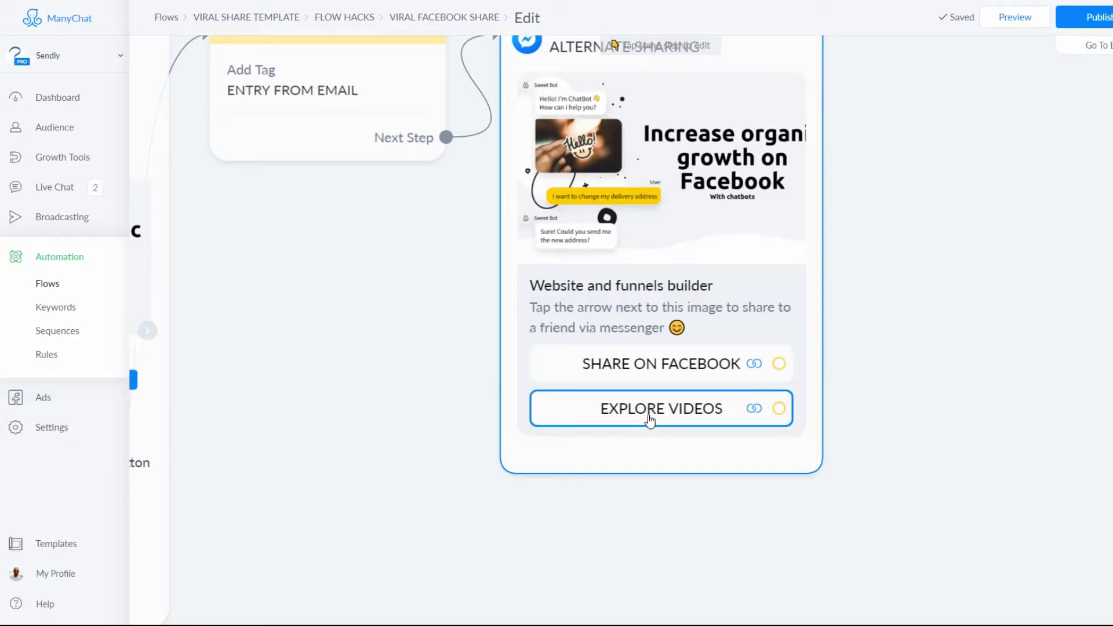
pyautogui.scroll(-5, 649, 422)
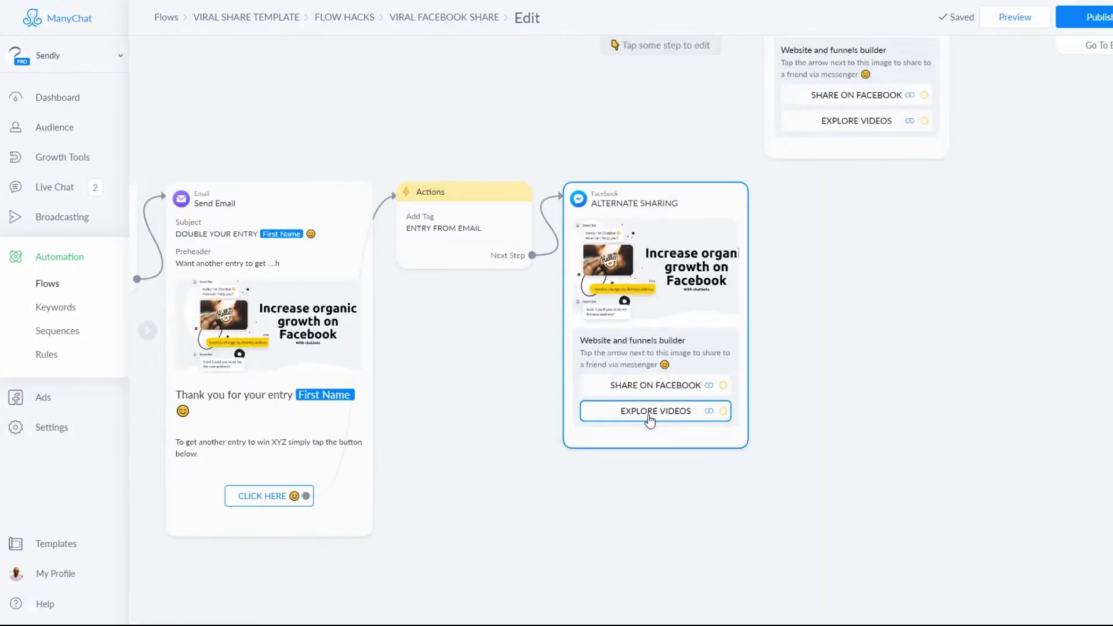
# Review the overall layout of the Viral Facebook Share flow, from the trigger and sharer code notes to the email branch
pyautogui.moveTo(547, 484); pyautogui.dragTo(779, 484)
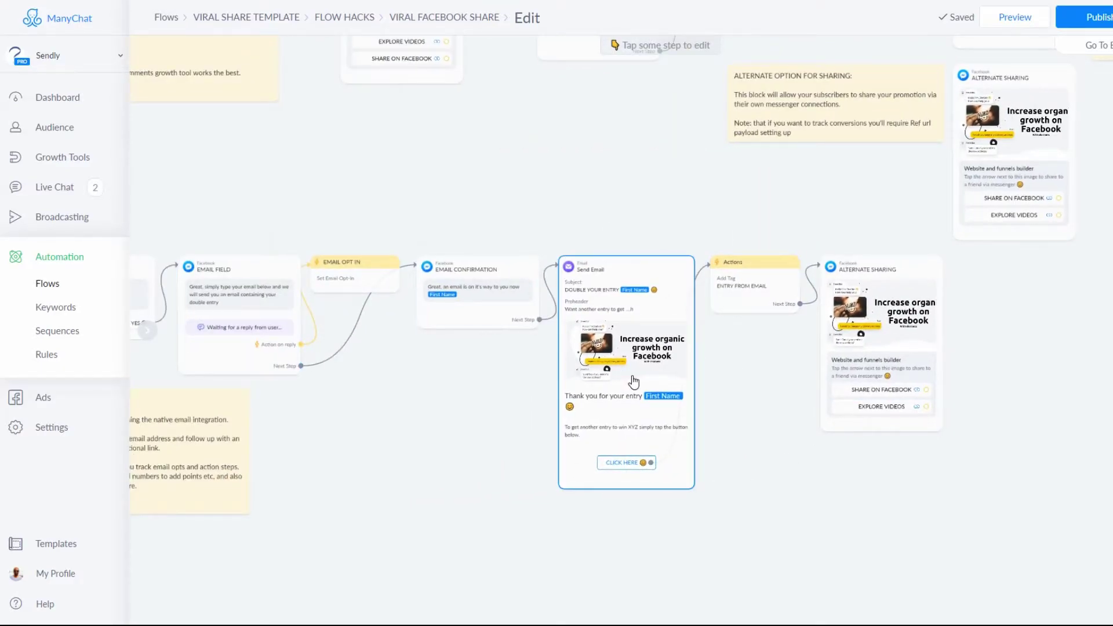
pyautogui.scroll(-3, 629, 378)
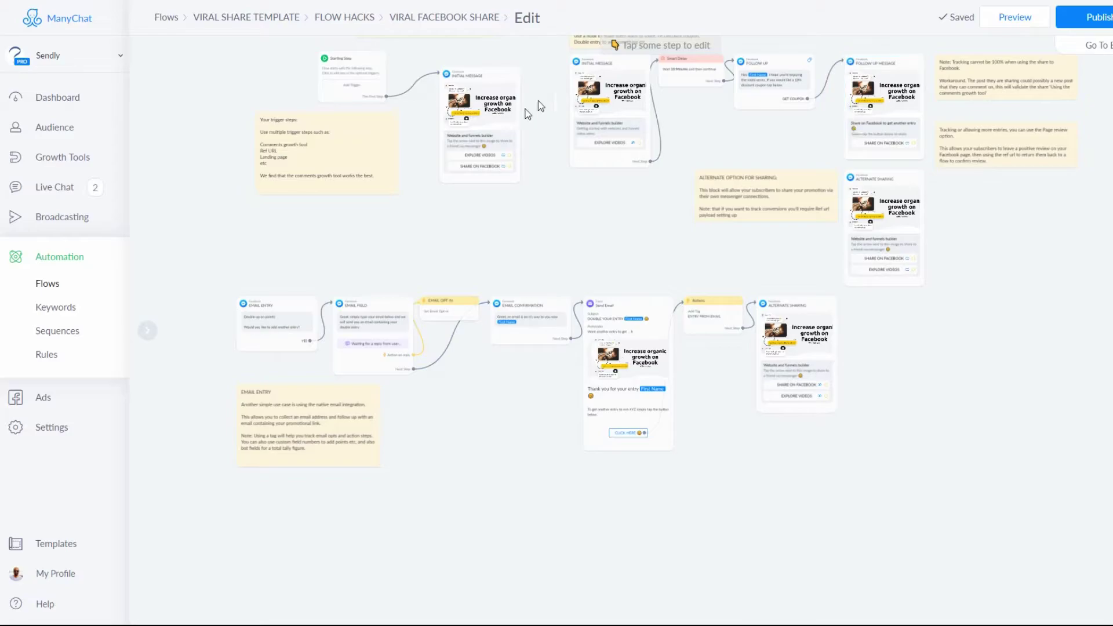
pyautogui.moveTo(462, 243); pyautogui.dragTo(495, 320)
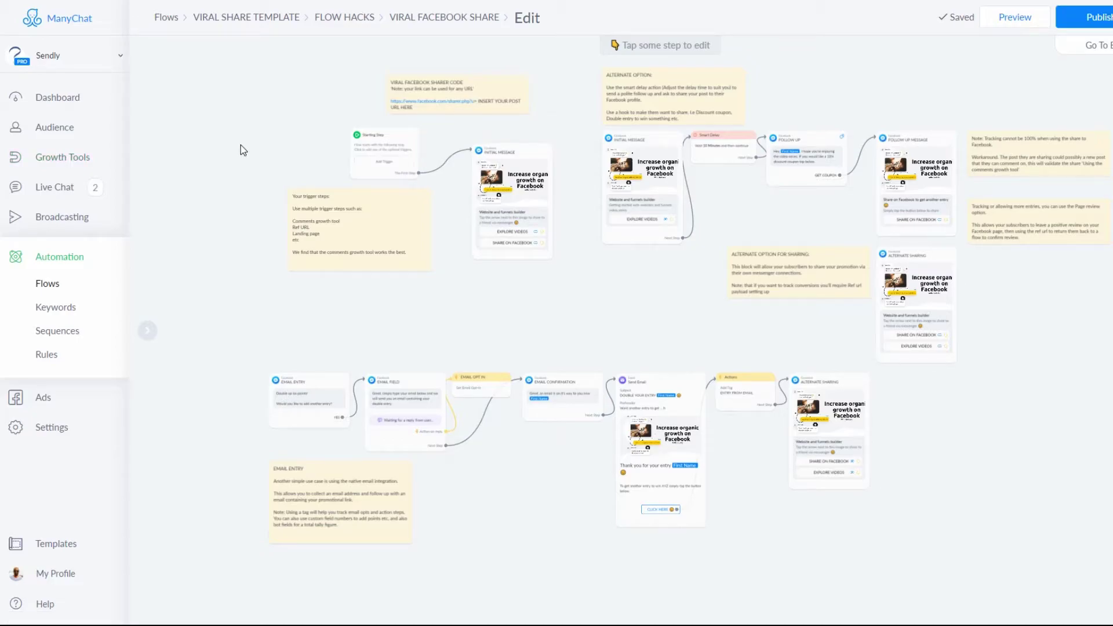
pyautogui.moveTo(243, 145); pyautogui.dragTo(242, 153)
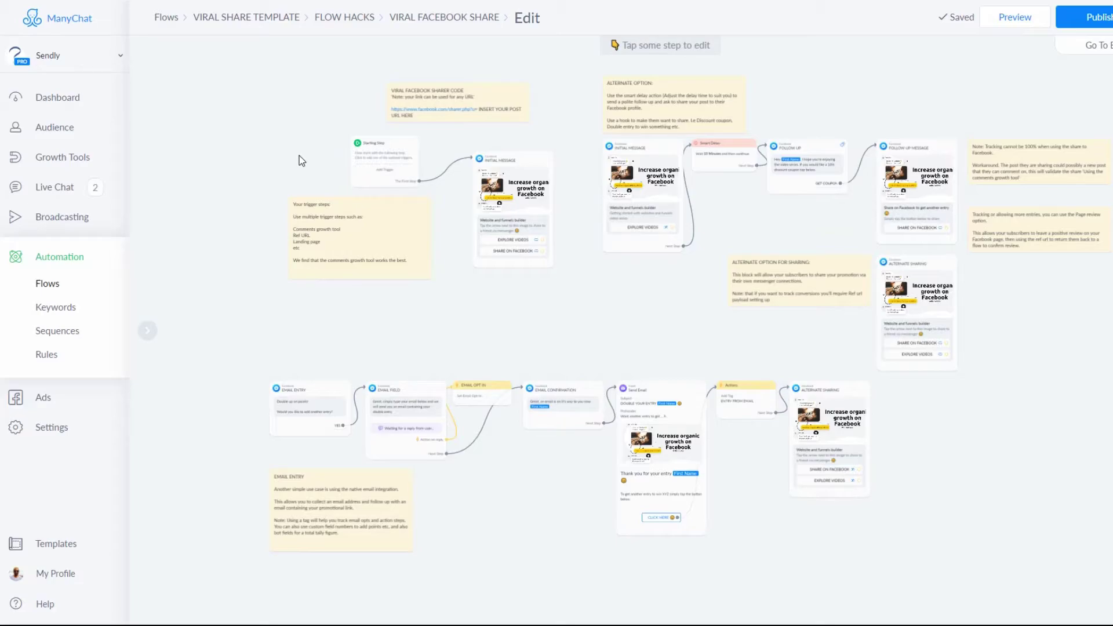
pyautogui.scroll(5, 308, 147)
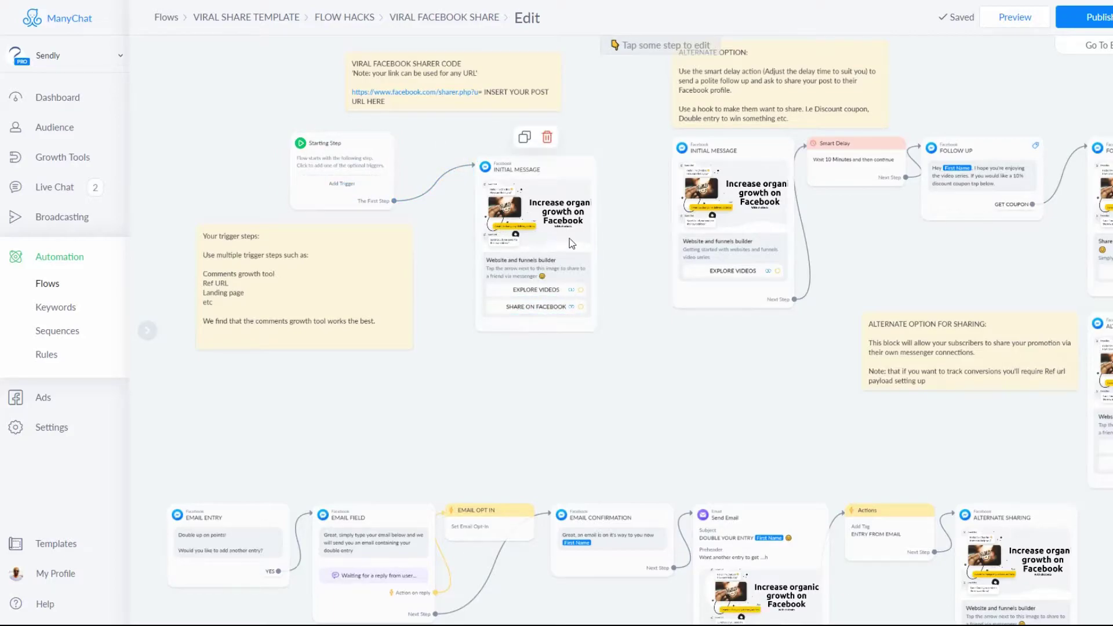
pyautogui.scroll(-2, 560, 287)
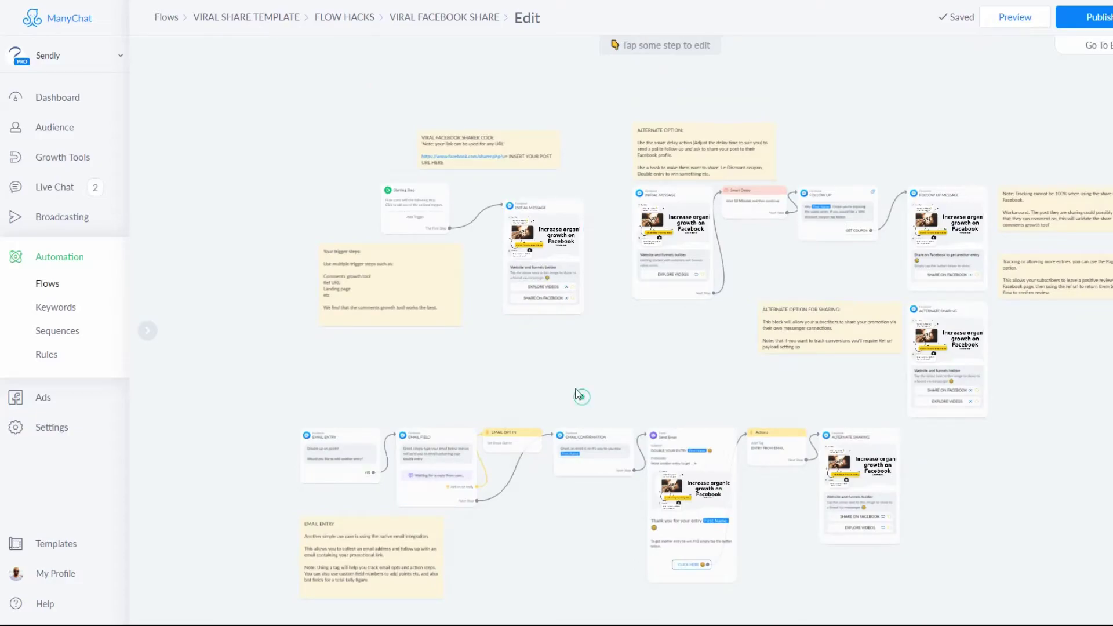
pyautogui.scroll(-3, 505, 332)
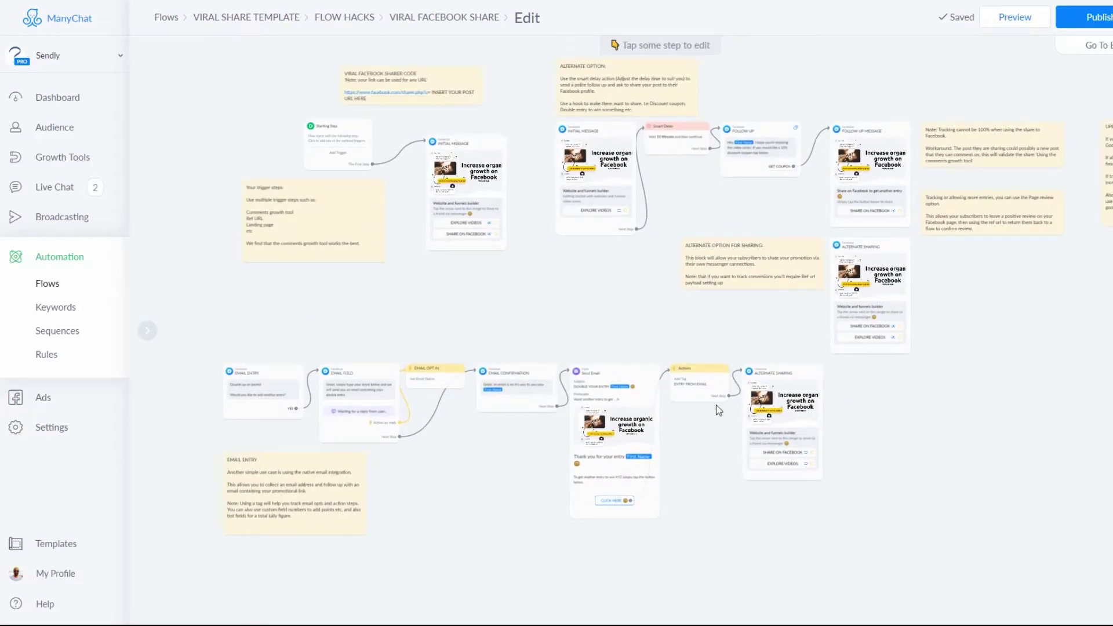
# Examine the Alternate Sharing block ending the email branch and the notes on tracking and updating data
pyautogui.moveTo(771, 421)
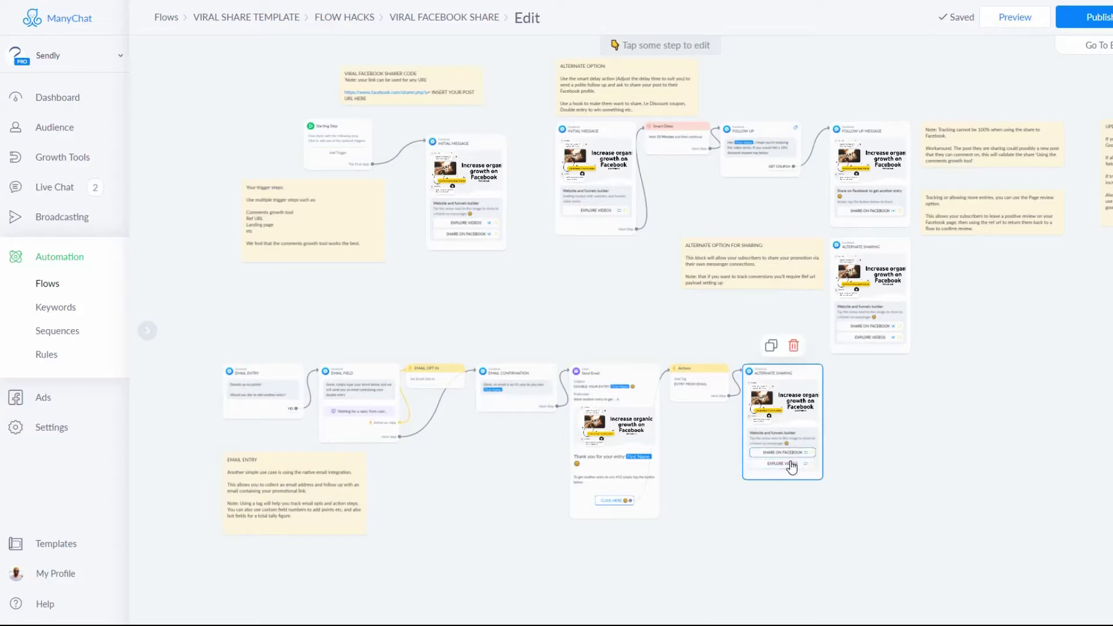
pyautogui.scroll(-2, 774, 435)
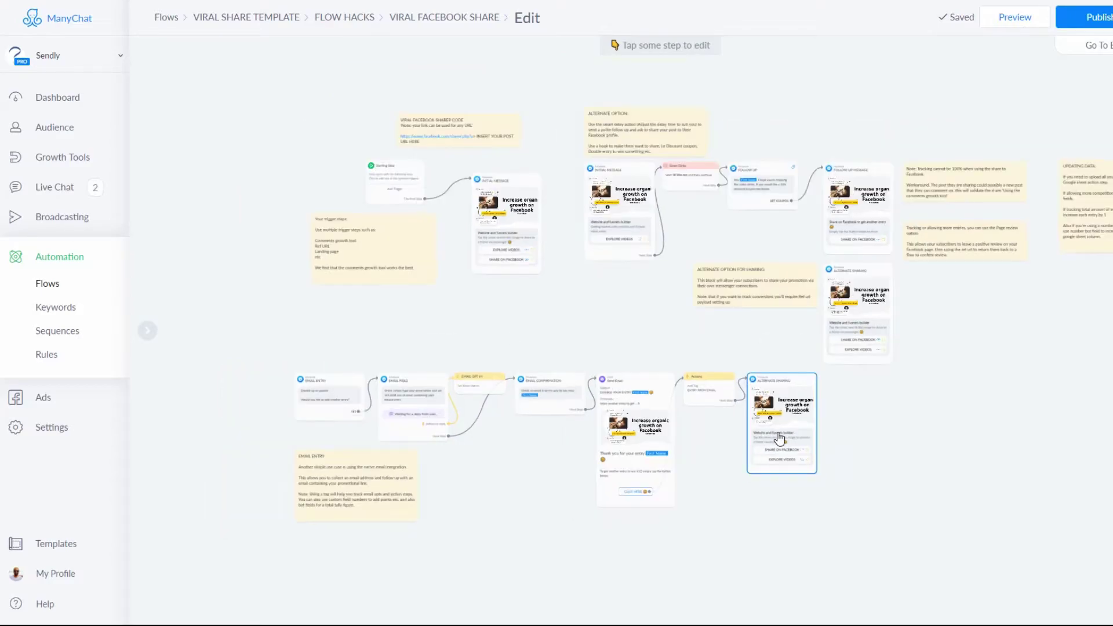
pyautogui.moveTo(978, 404); pyautogui.dragTo(850, 420)
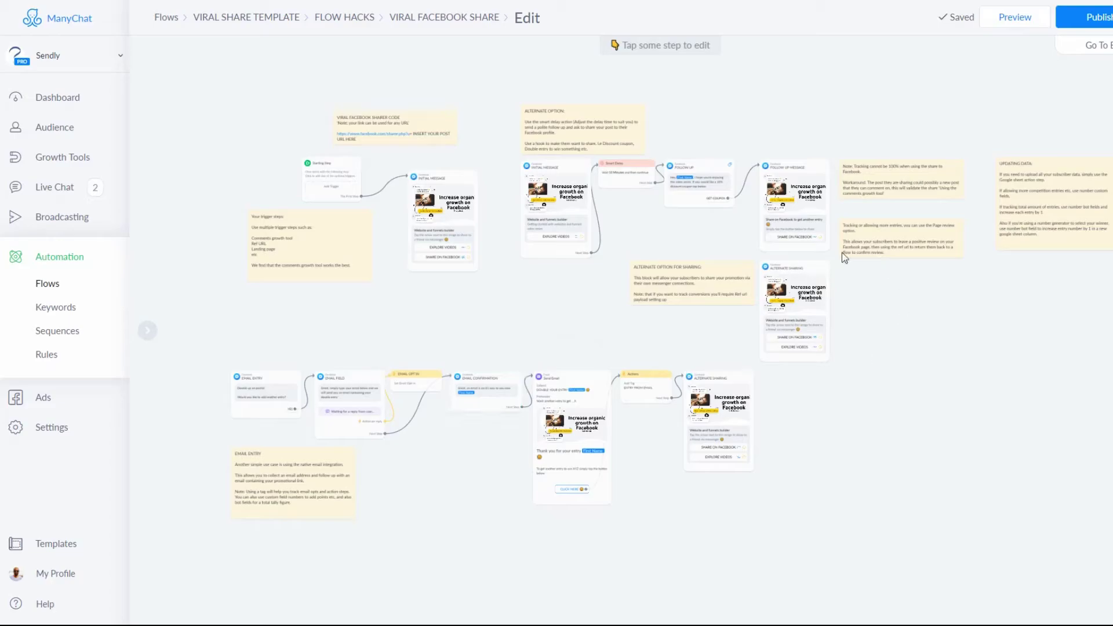
pyautogui.click(871, 367)
pyautogui.moveTo(848, 367); pyautogui.dragTo(849, 357)
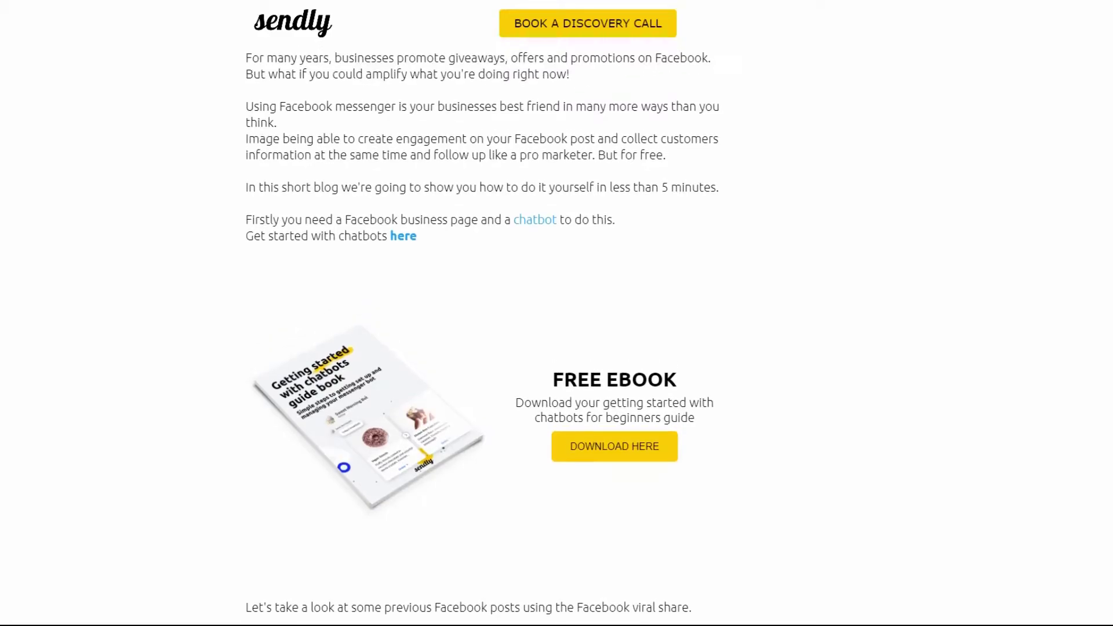
# Switch to the Sendly blog post and read its Facebook promotion examples, flow download section and related post
pyautogui.scroll(-1, 482, 331)
pyautogui.scroll(-3, 483, 331)
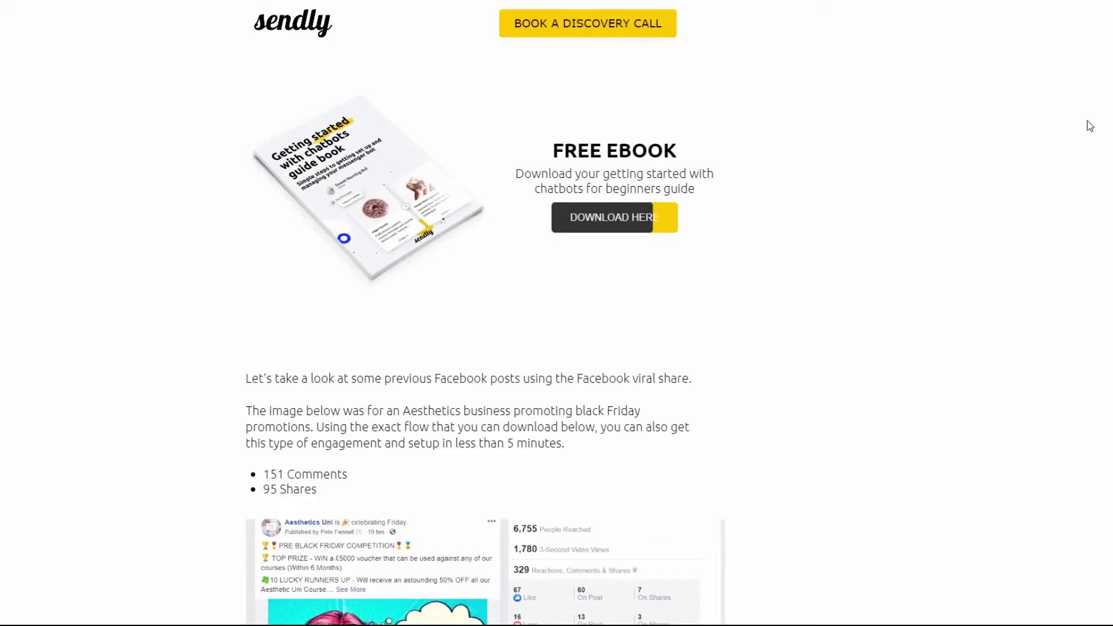
pyautogui.scroll(-6, 714, 252)
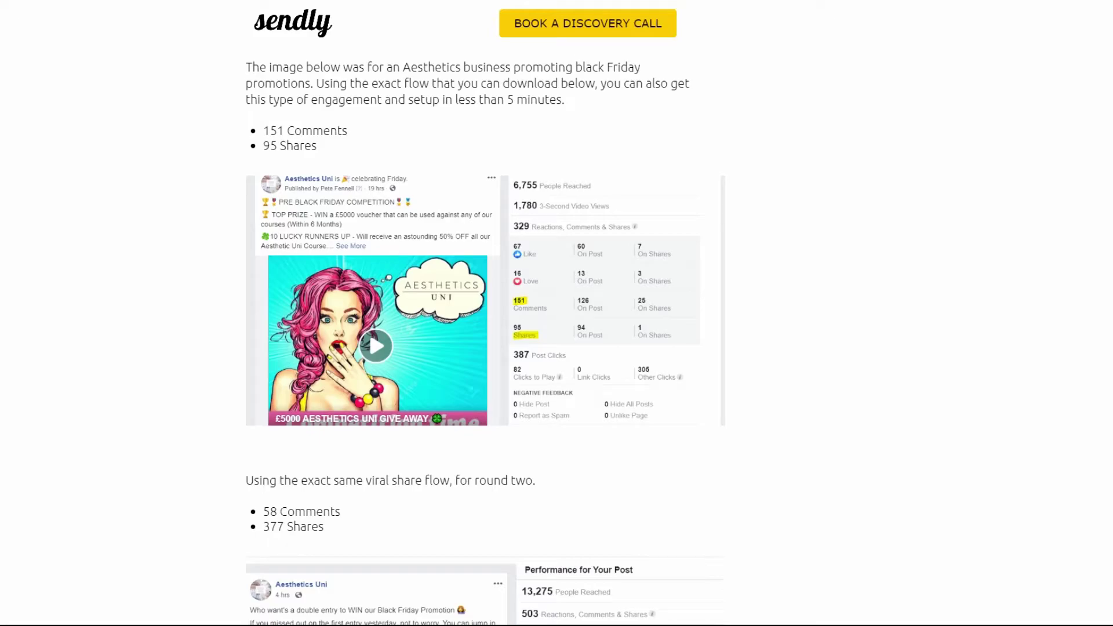
pyautogui.scroll(-3, 484, 340)
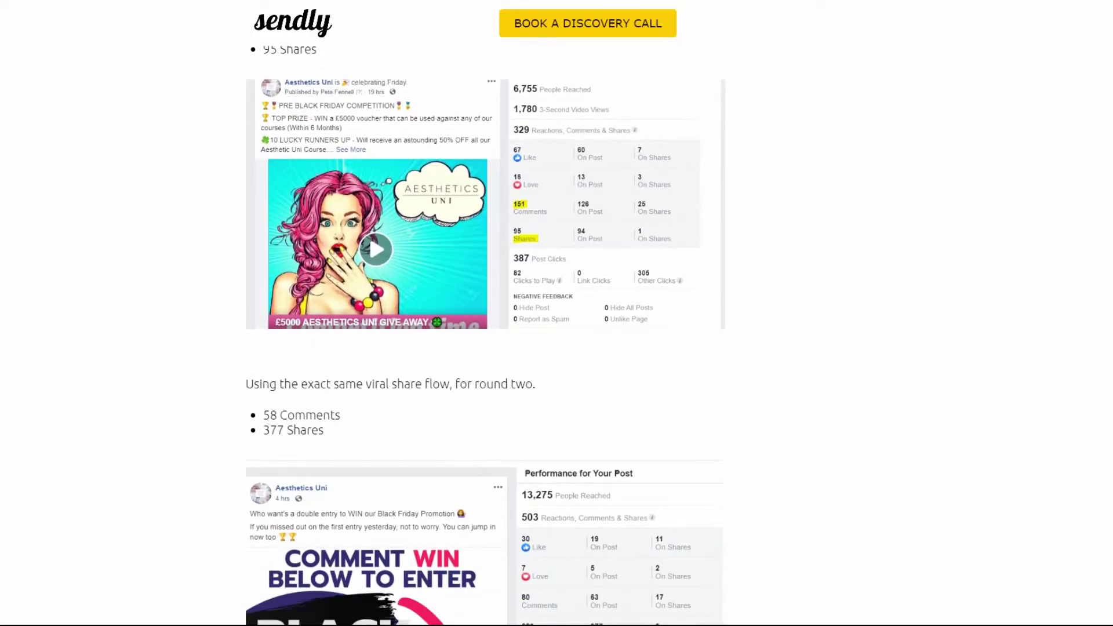
pyautogui.scroll(-4, 484, 339)
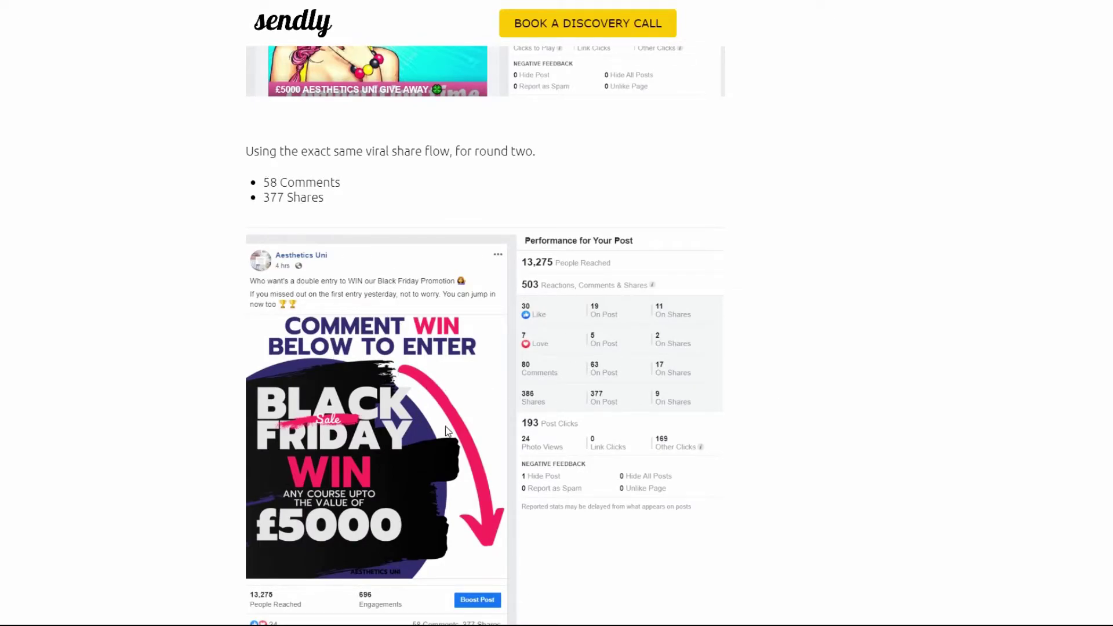
pyautogui.scroll(-9, 484, 336)
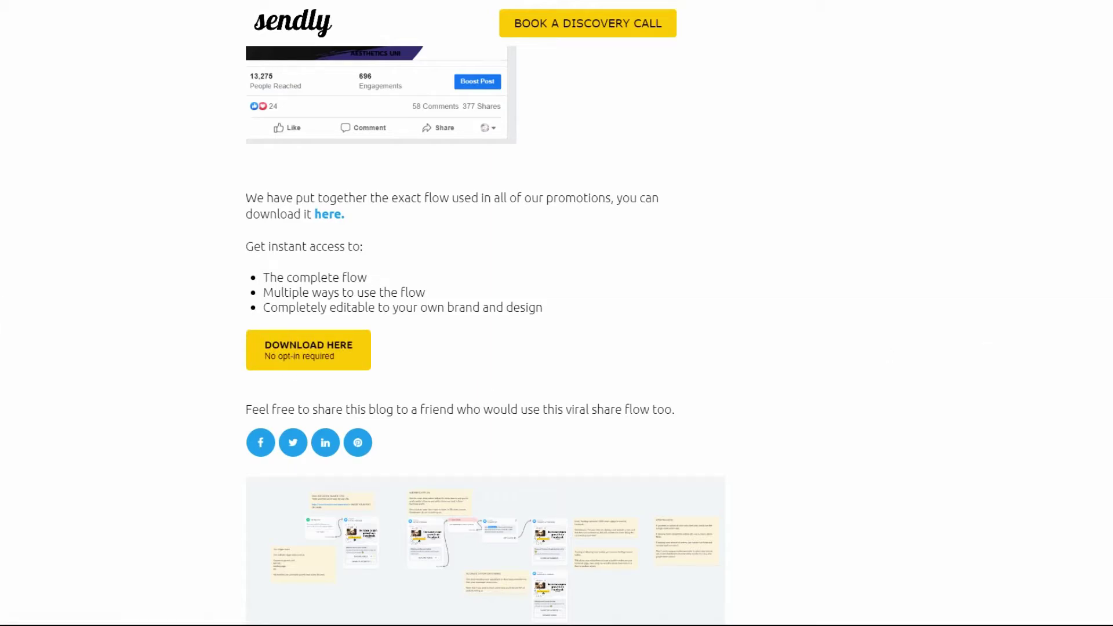
pyautogui.scroll(-5, 484, 336)
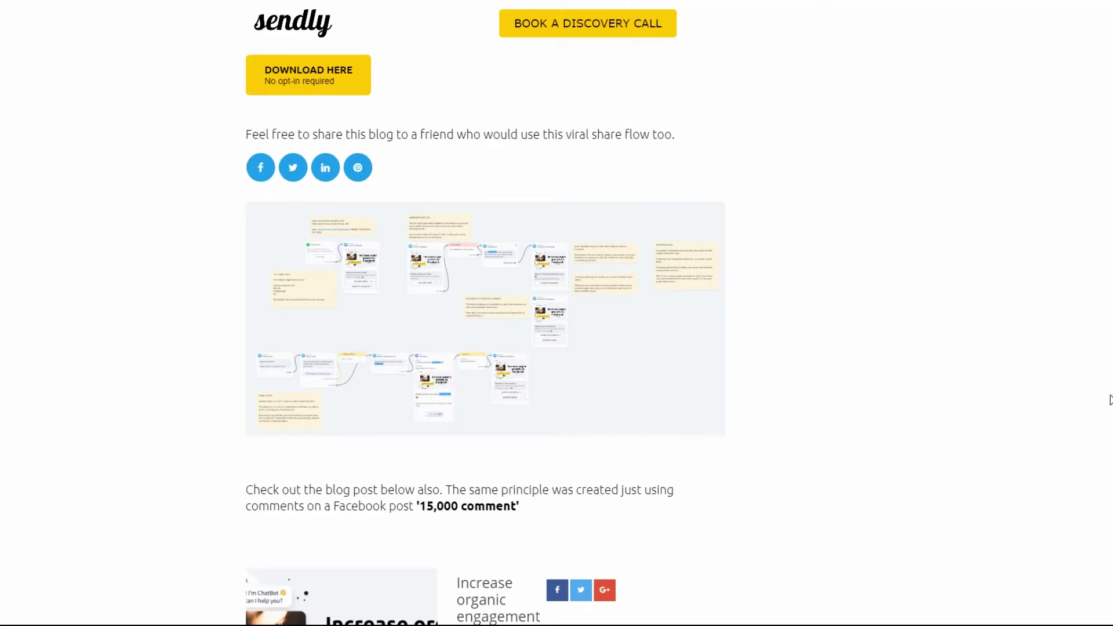
pyautogui.scroll(-3, 441, 360)
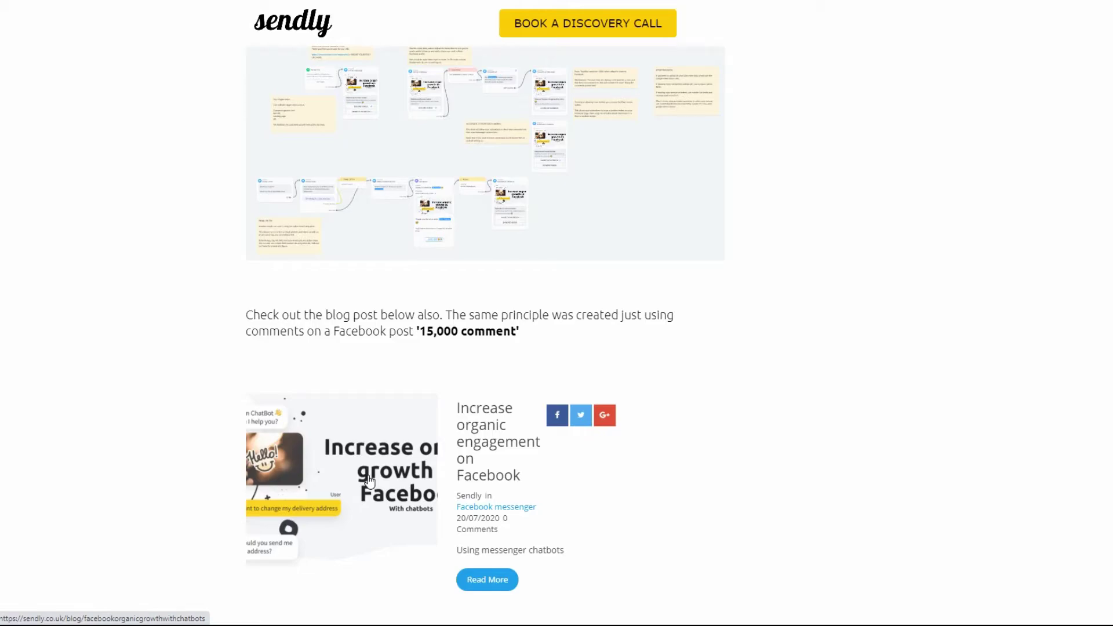
# Go to the VIRAL SHARE TEMPLATE from the blog post's download section and install it on the Sendly page in ManyChat
pyautogui.scroll(1, 369, 481)
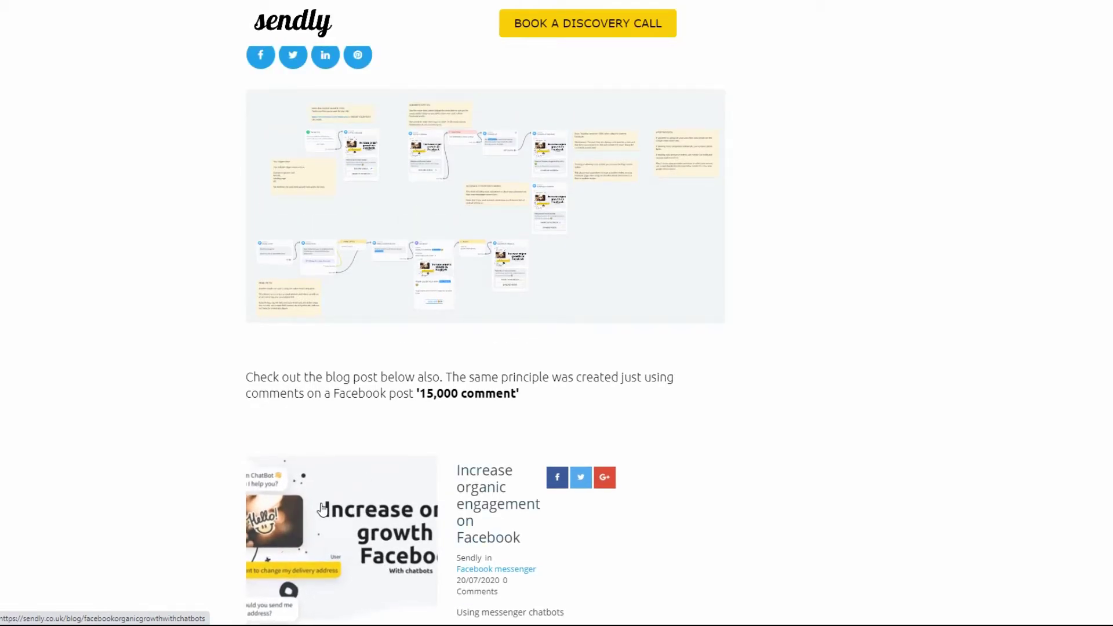
pyautogui.scroll(5, 321, 509)
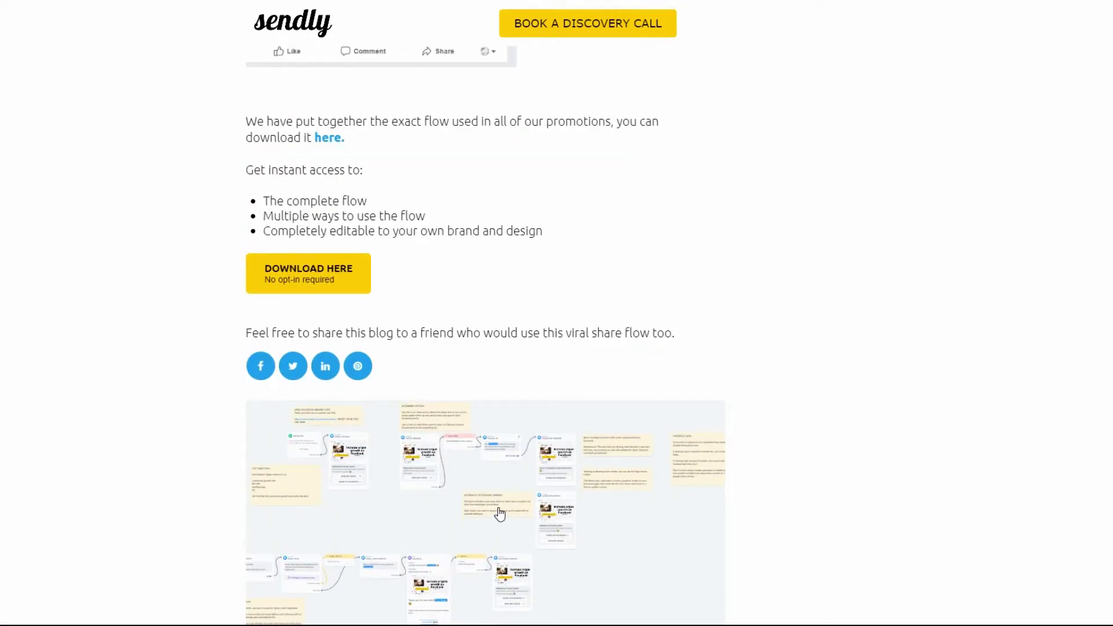
pyautogui.scroll(2, 439, 502)
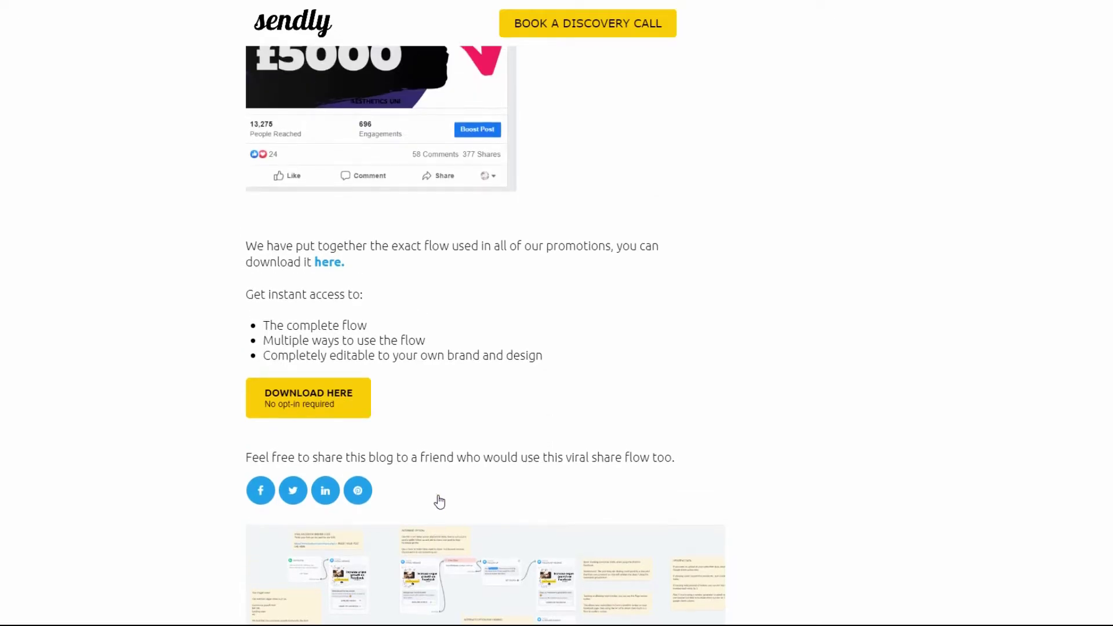
pyautogui.click(298, 405)
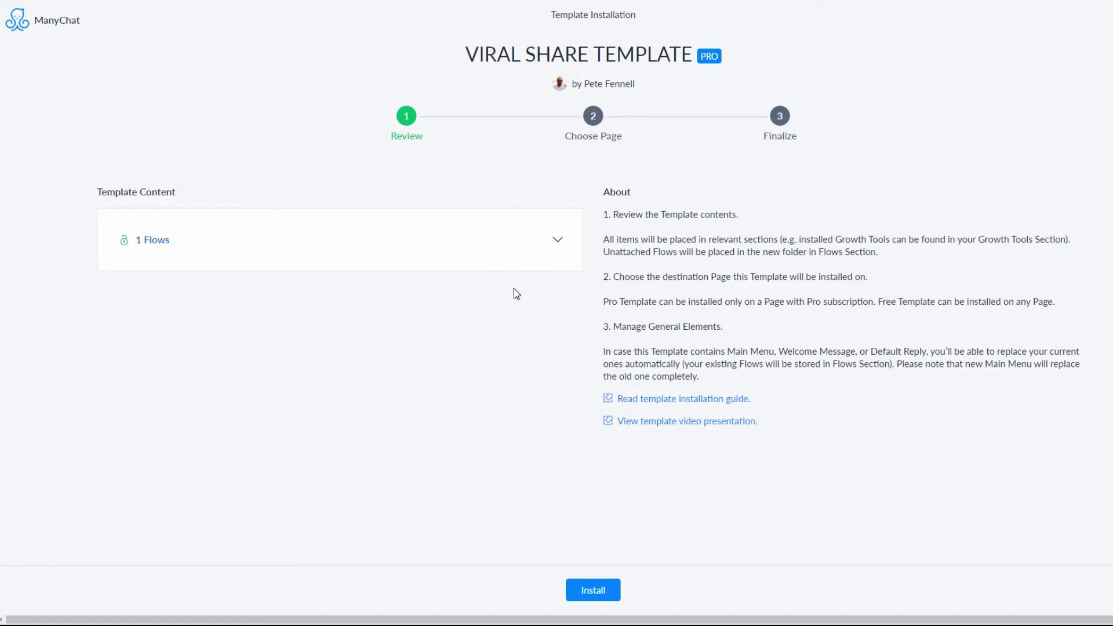
pyautogui.click(595, 592)
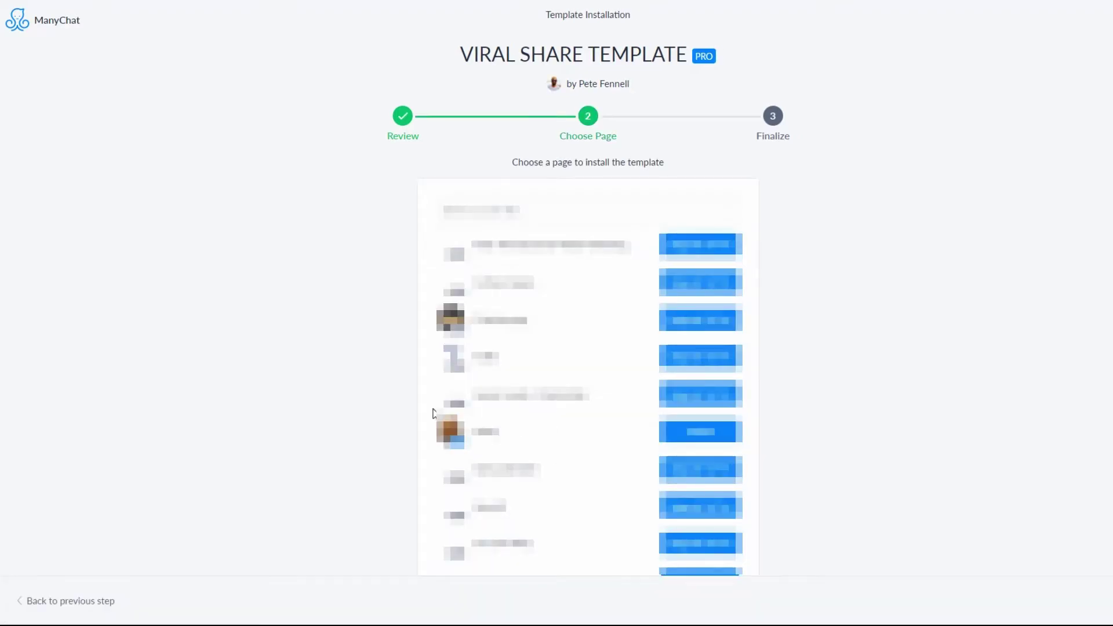
pyautogui.scroll(-8, 601, 405)
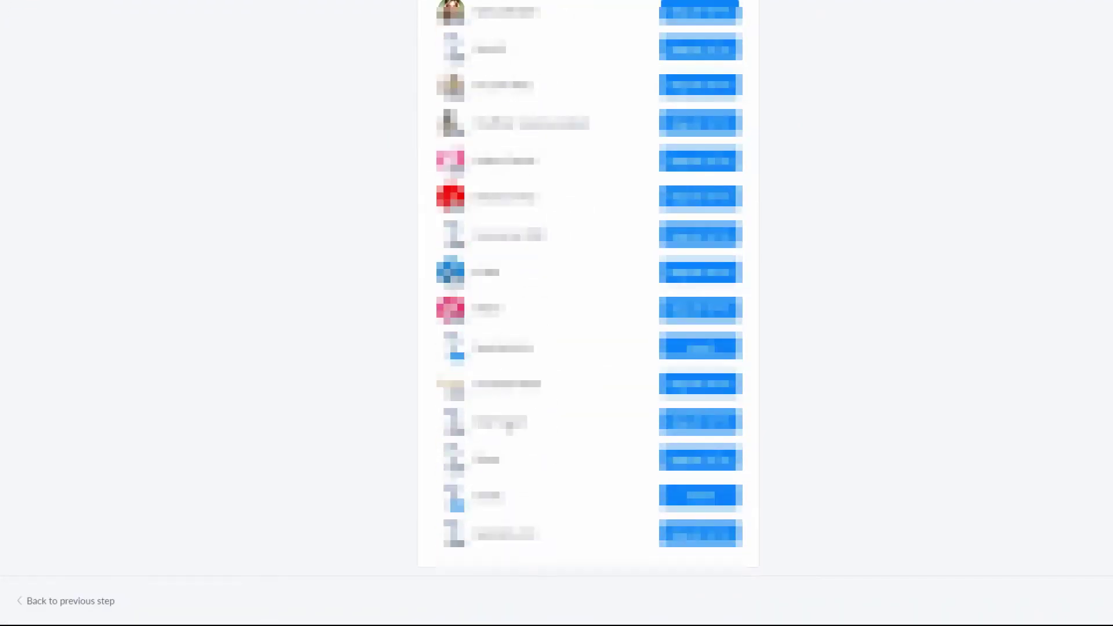
pyautogui.click(701, 453)
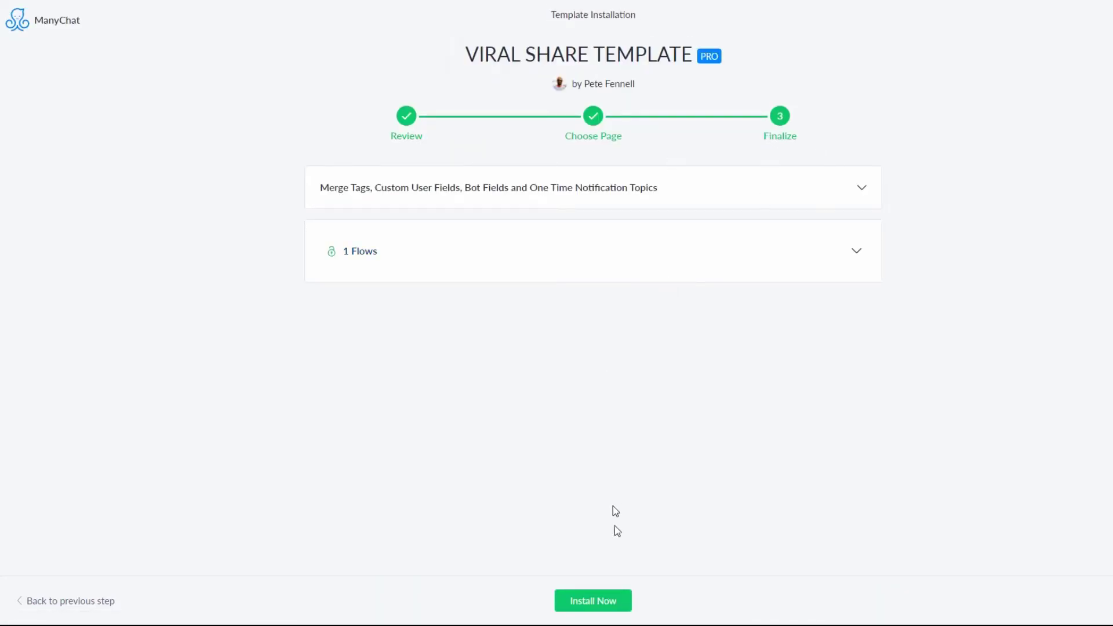
pyautogui.click(596, 599)
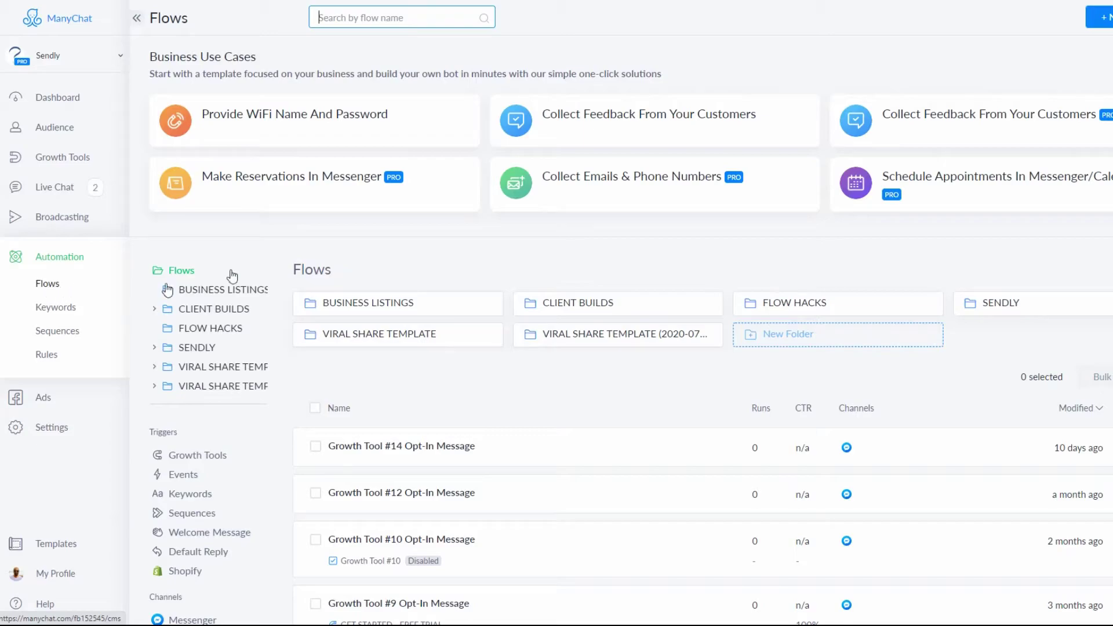
# Open the VIRAL FACEBOOK SHARE flow from FLOW HACKS in the newly installed, dated template folder and view its full layout
pyautogui.click(607, 340)
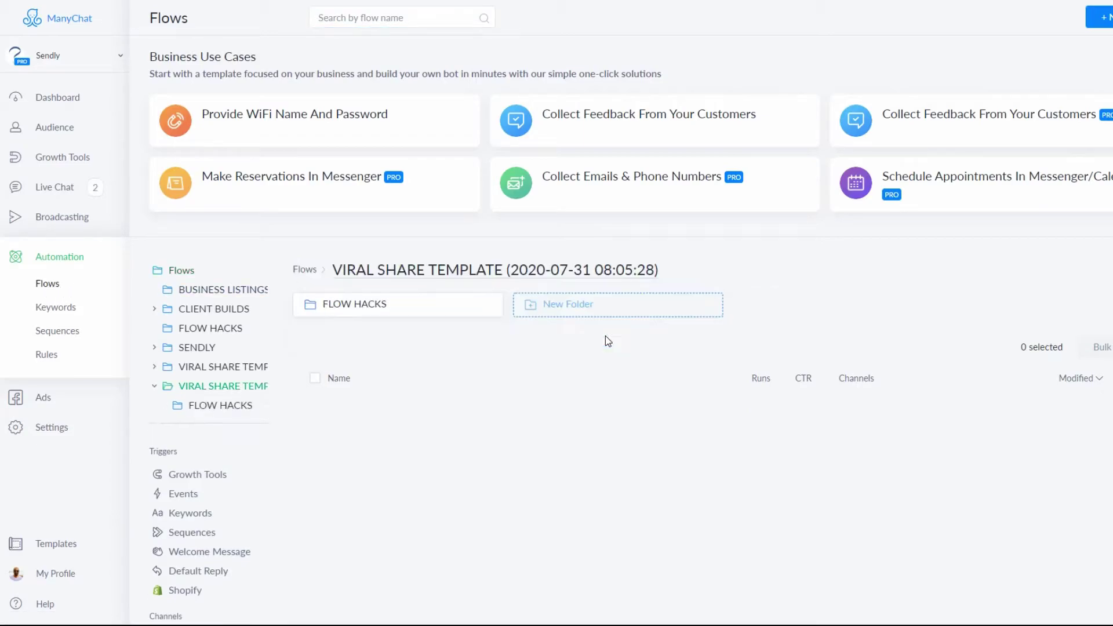
pyautogui.click(427, 313)
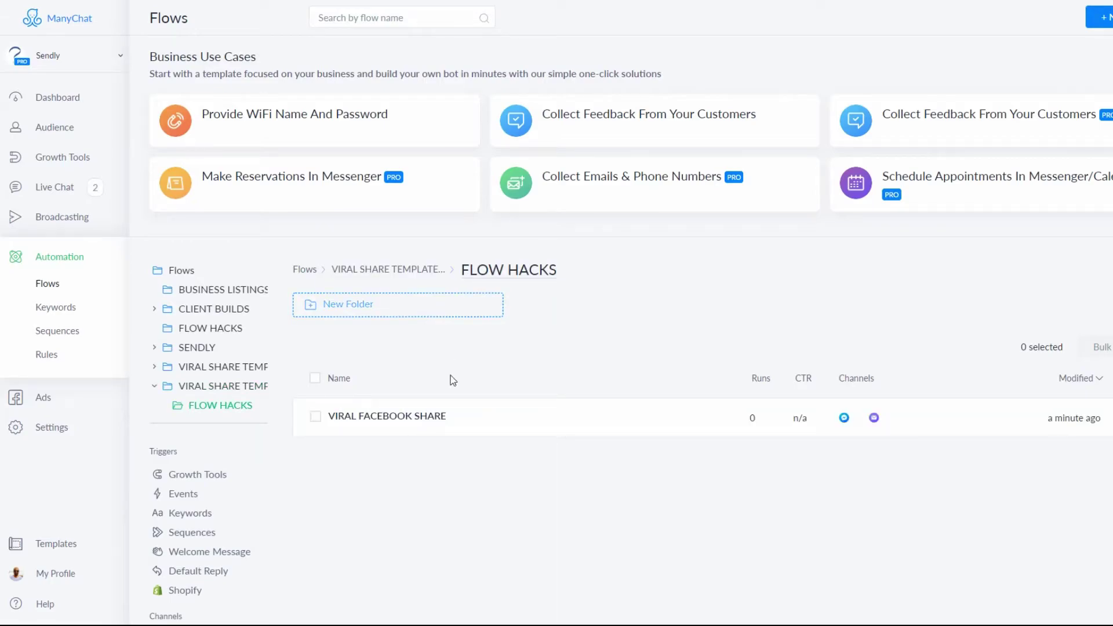
pyautogui.click(409, 420)
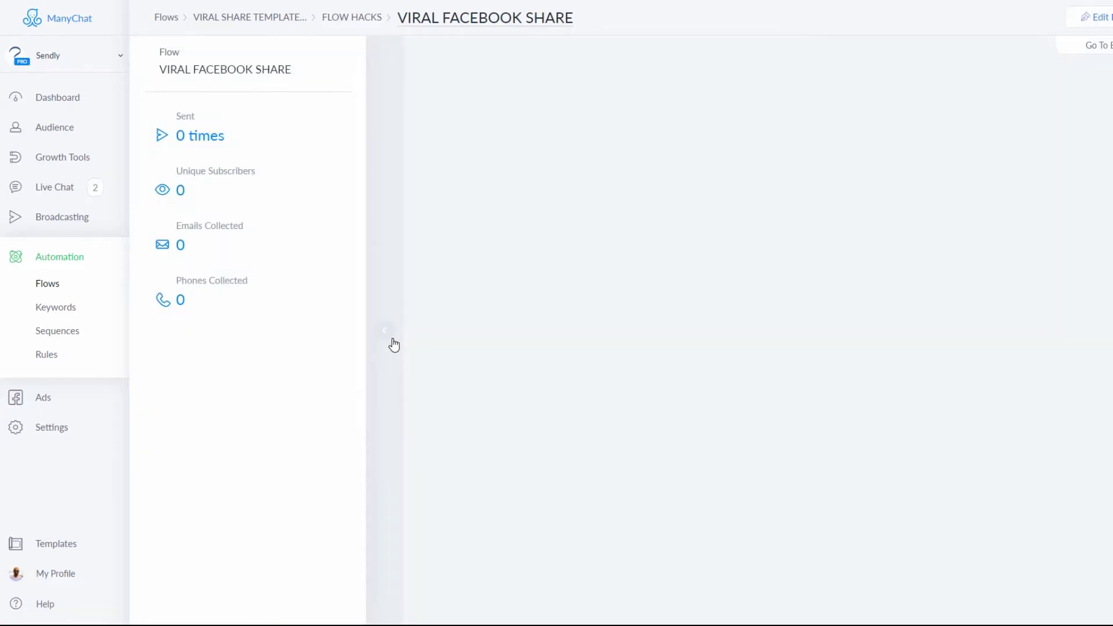
pyautogui.click(391, 341)
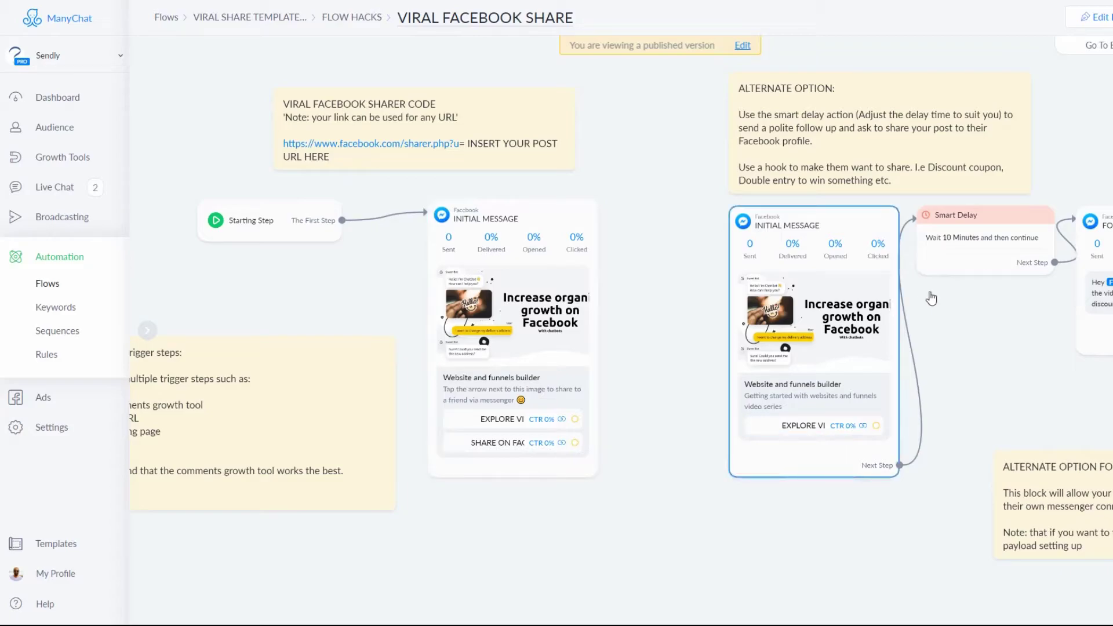
pyautogui.scroll(-3, 662, 435)
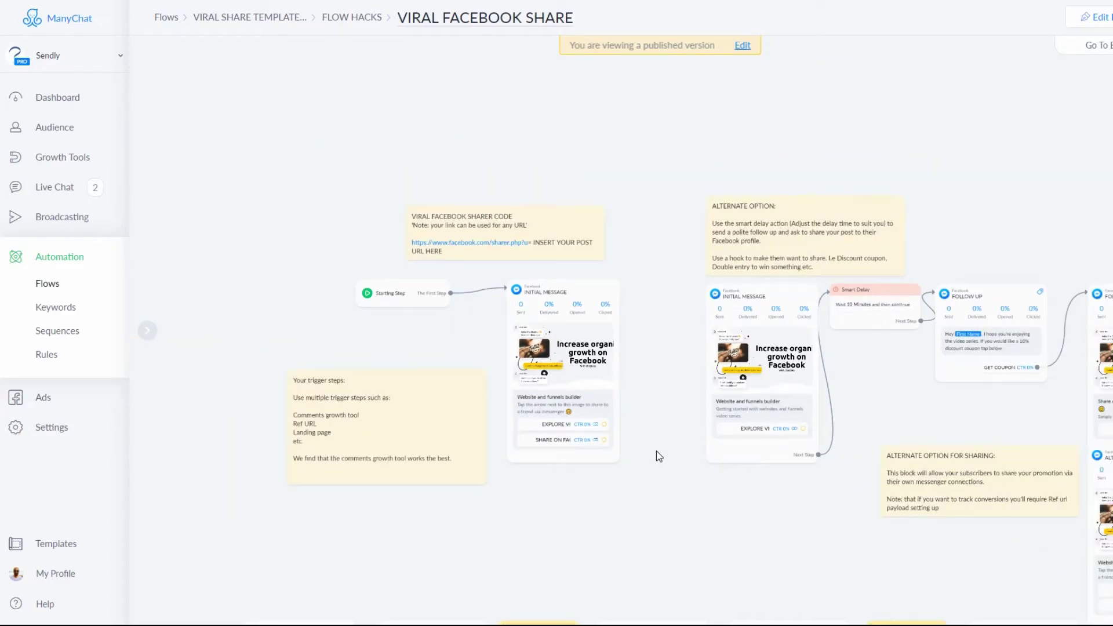
pyautogui.moveTo(657, 452); pyautogui.dragTo(659, 452)
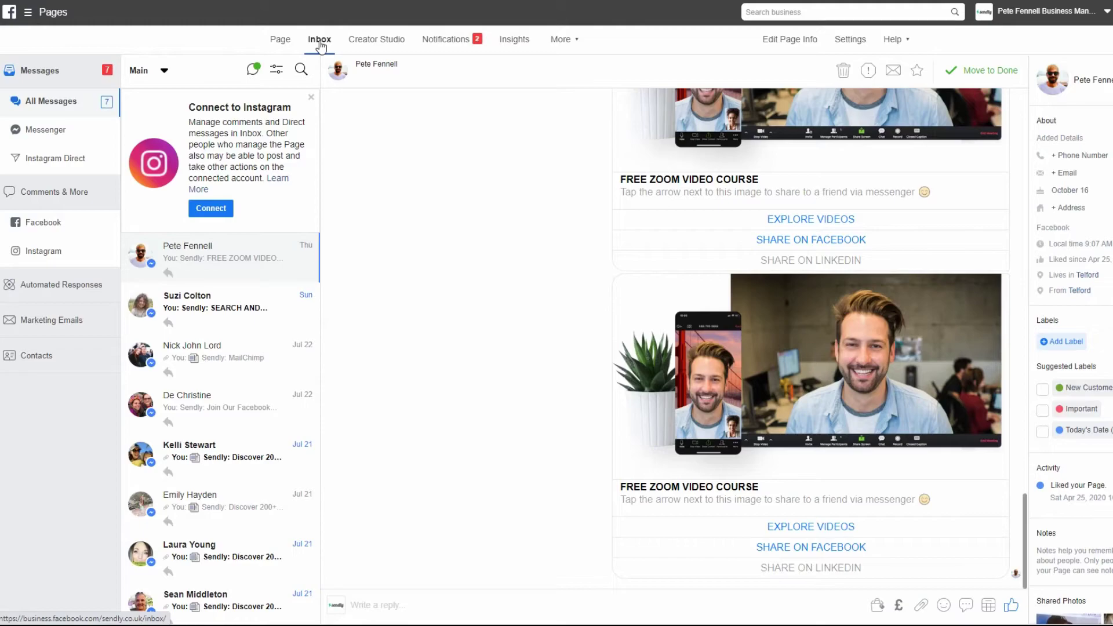
# Open the Page Recommended automated response on the Sendly page for editing and place the cursor in its message text
pyautogui.click(45, 286)
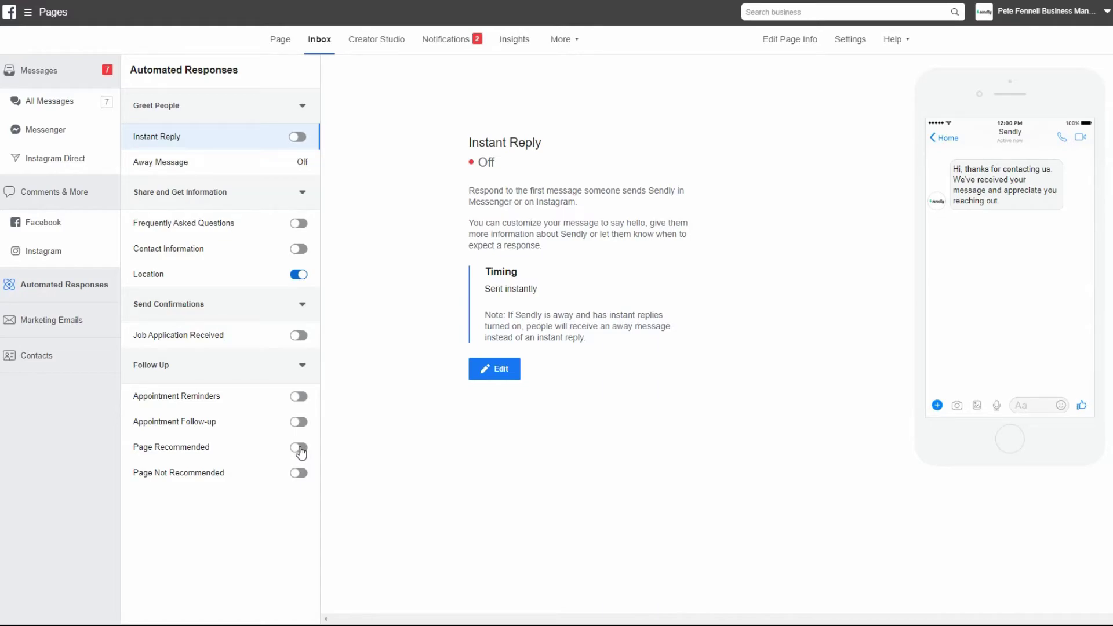
pyautogui.click(181, 448)
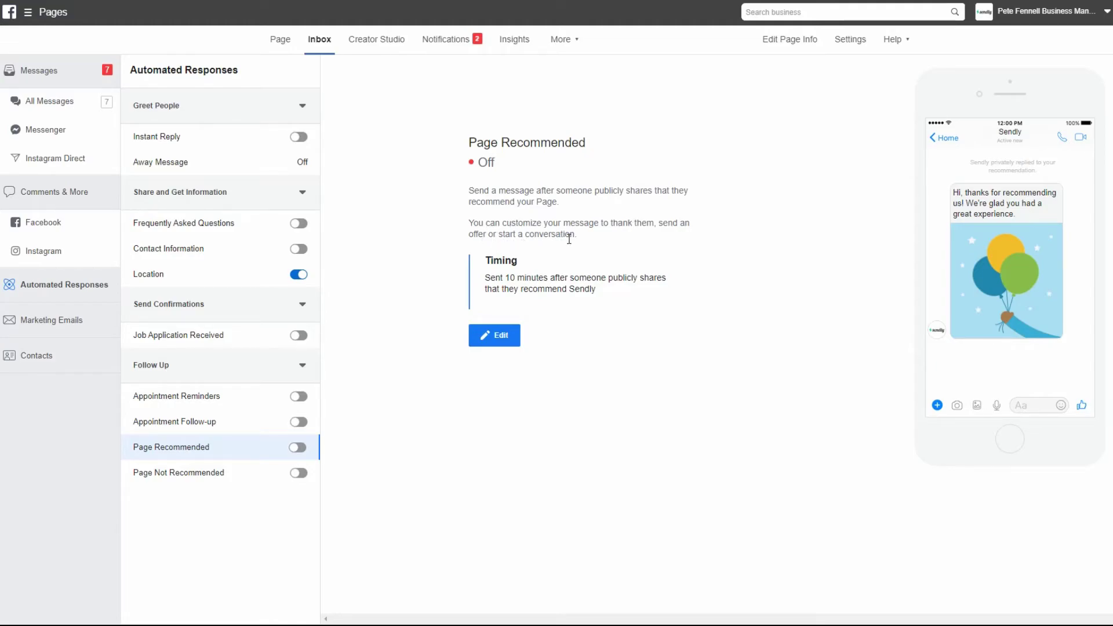
pyautogui.click(498, 336)
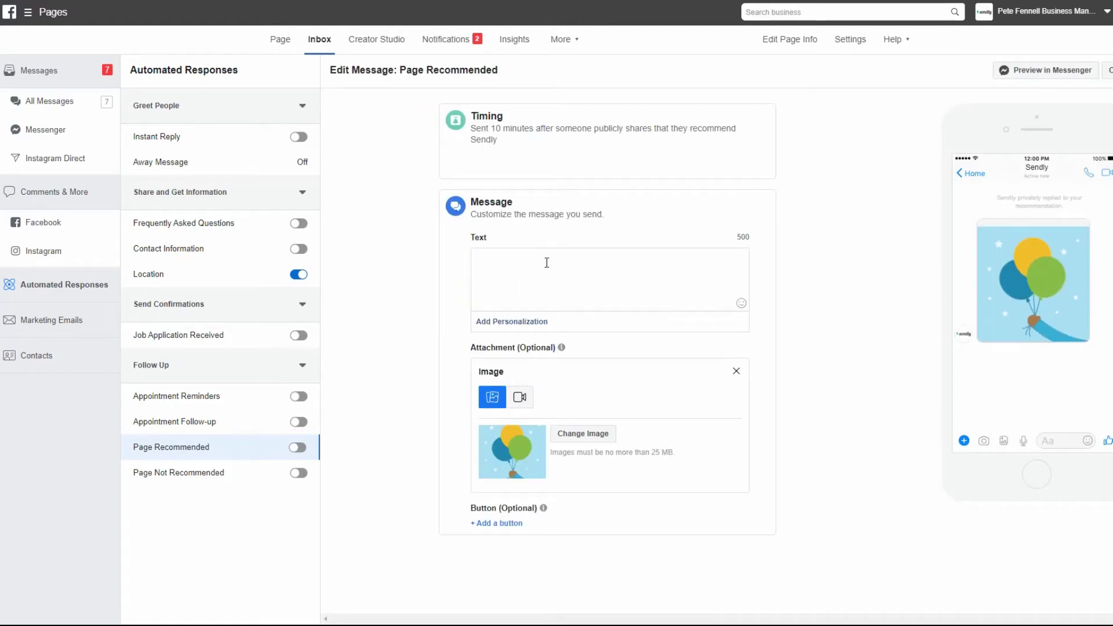
pyautogui.click(530, 262)
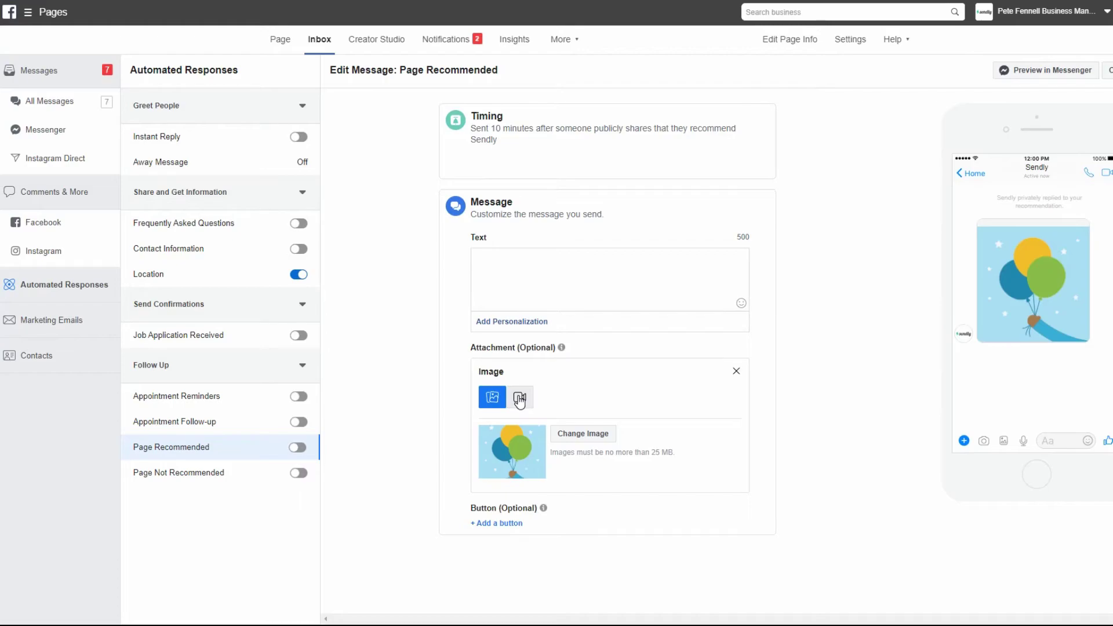
# Add a button labelled "get offer here" to the Page Recommended message
pyautogui.click(496, 525)
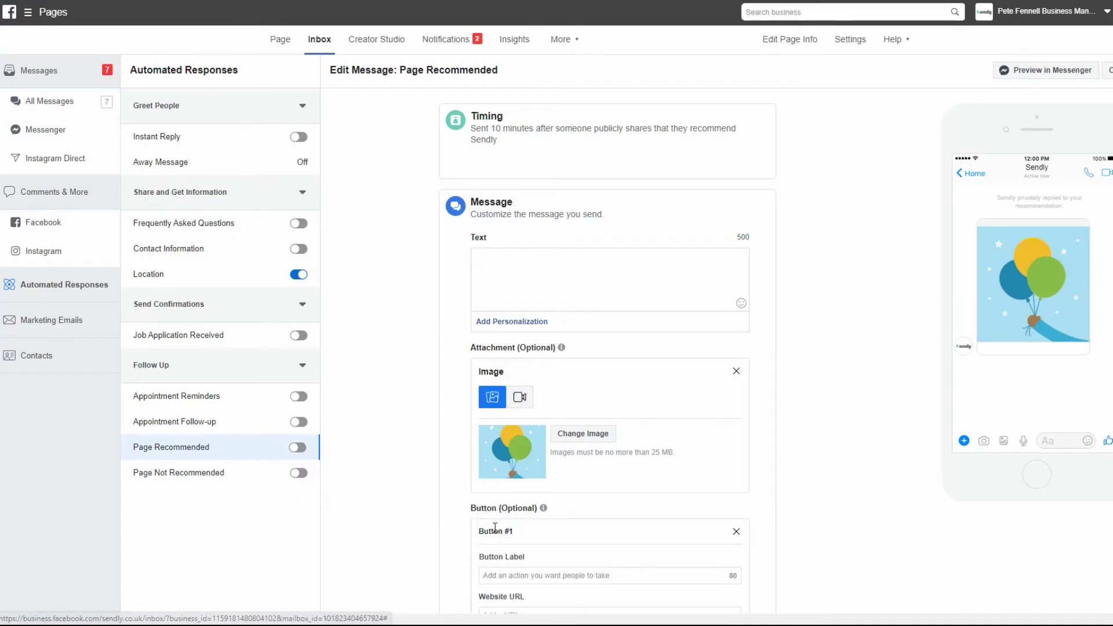
pyautogui.scroll(-1, 495, 528)
pyautogui.click(513, 522)
pyautogui.write('get ')
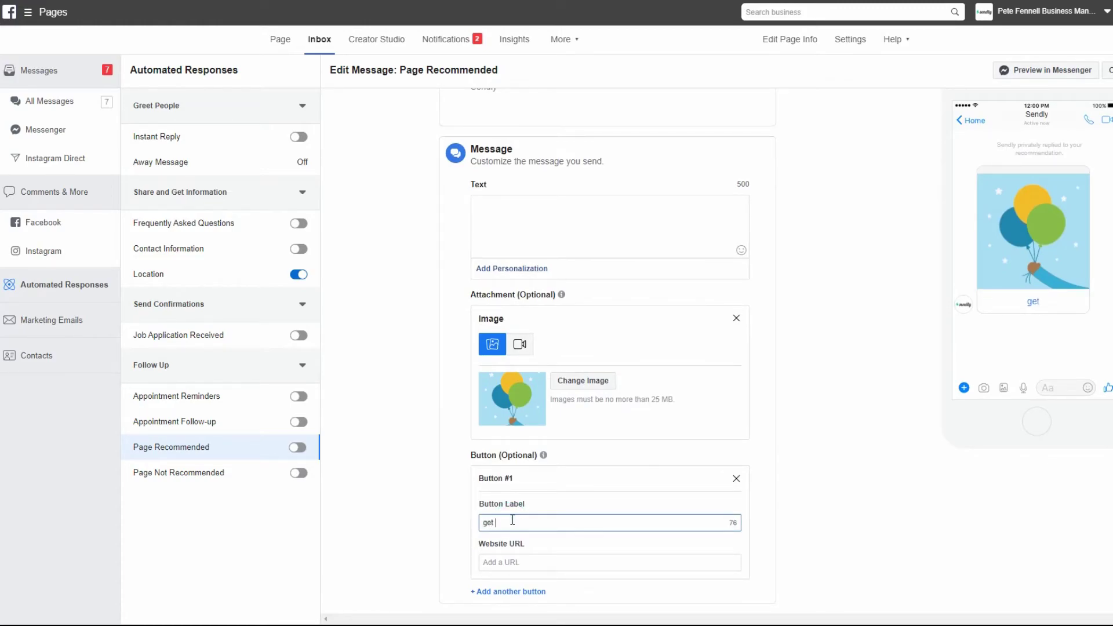
pyautogui.write('offer here')
pyautogui.click(515, 565)
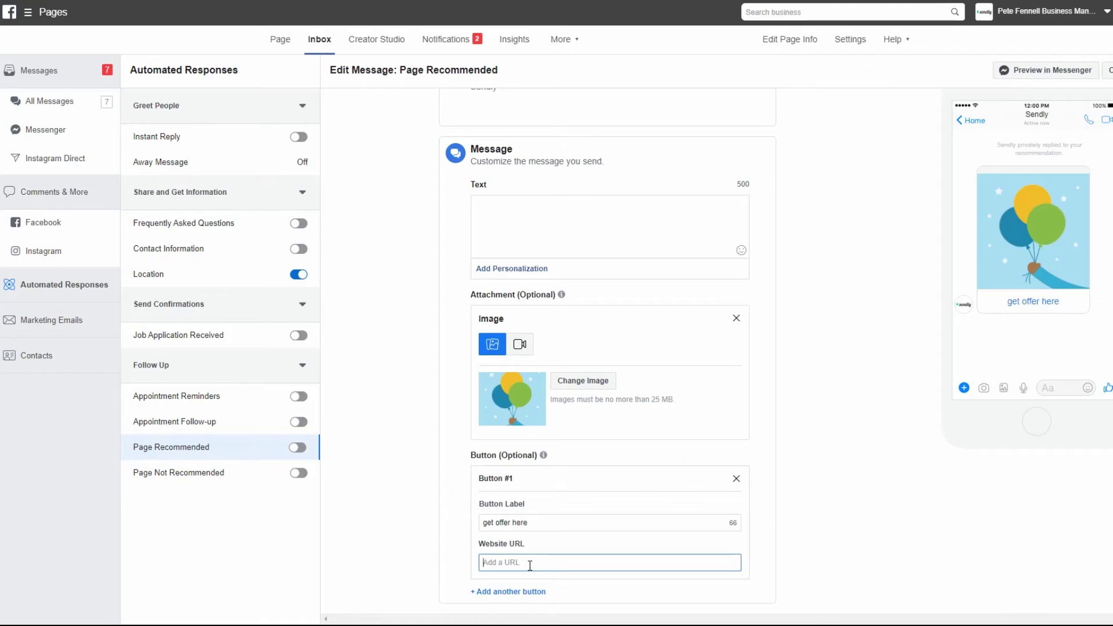
pyautogui.click(416, 481)
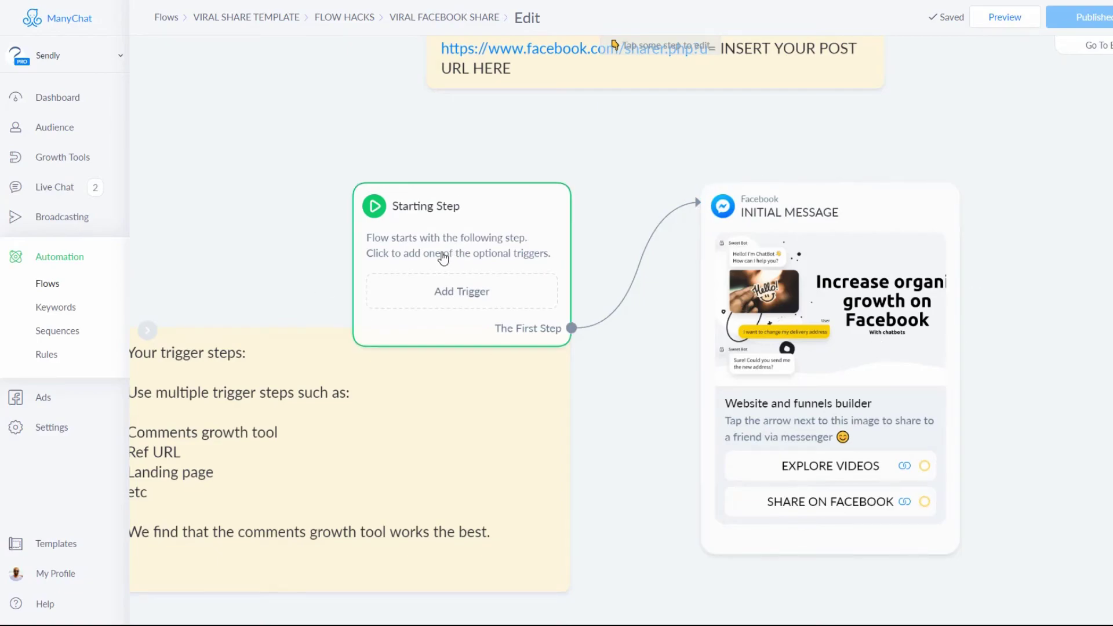
# In ManyChat's VIRAL FACEBOOK SHARE flow, shift the Starting Step block slightly upward and add a Ref URL trigger to it
pyautogui.click(484, 201)
pyautogui.moveTo(458, 166); pyautogui.dragTo(459, 151)
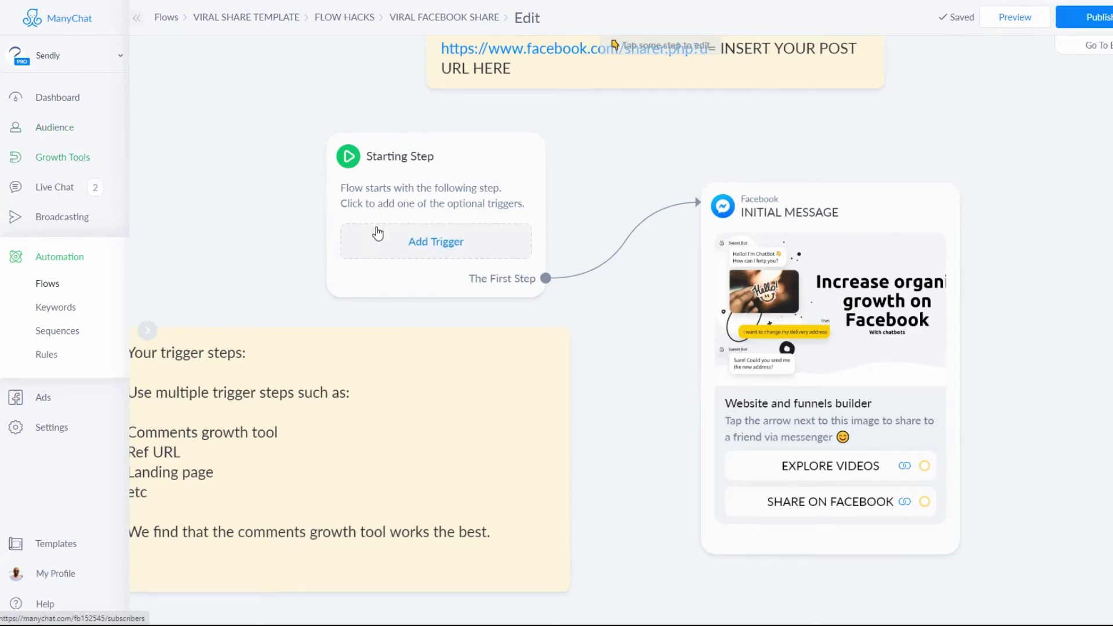
pyautogui.click(408, 247)
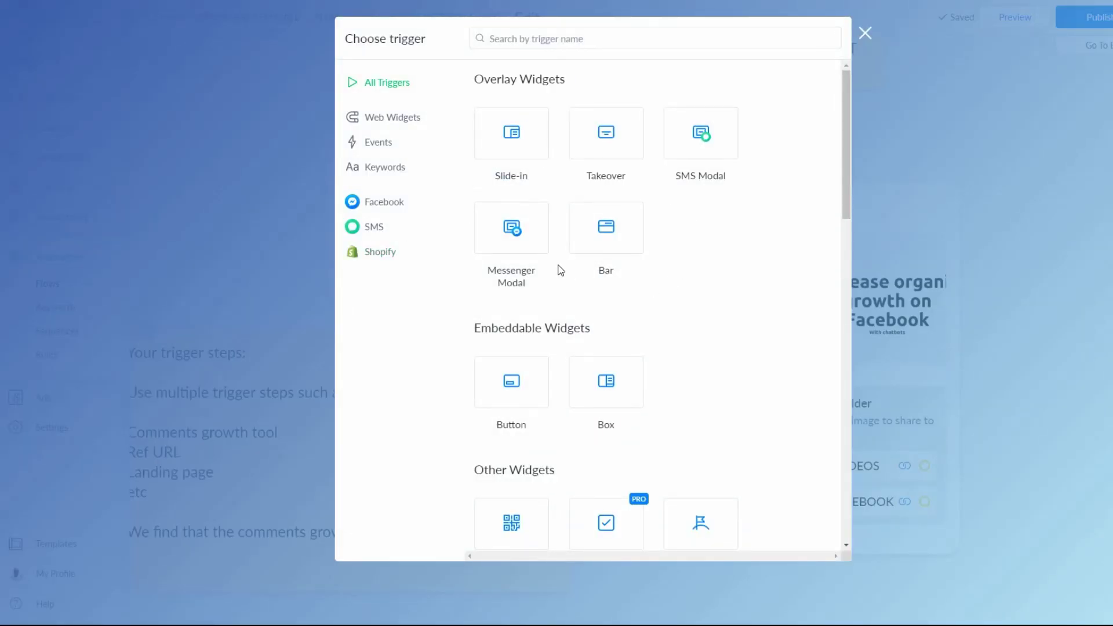
pyautogui.scroll(-6, 561, 270)
pyautogui.scroll(-5, 559, 269)
pyautogui.scroll(3, 559, 268)
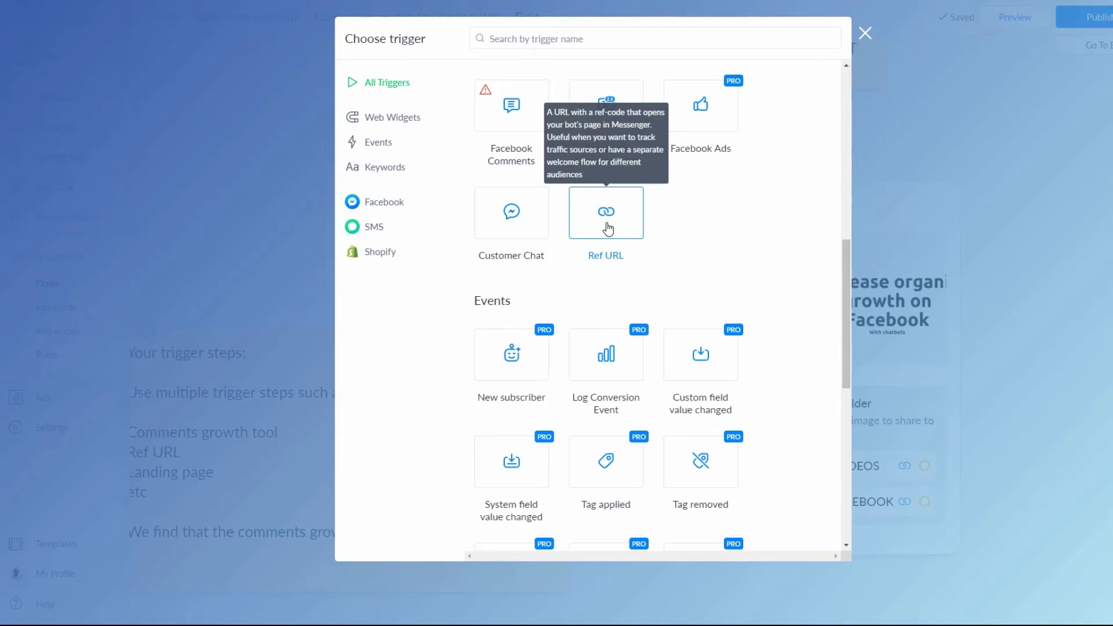
pyautogui.click(607, 227)
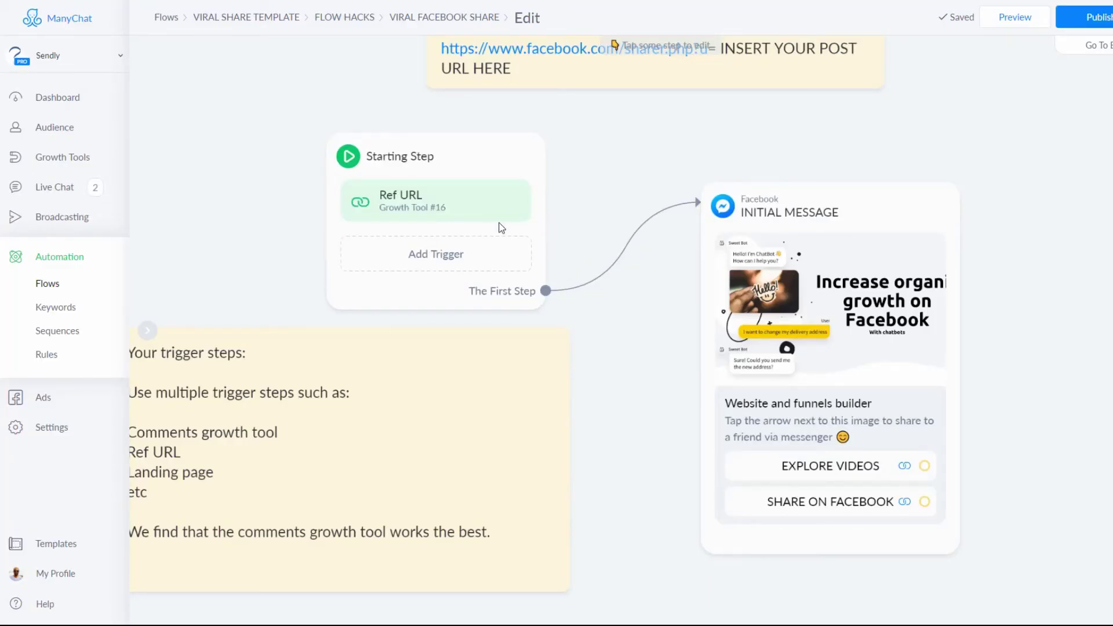
# Copy the Messenger Ref URL from the Starting Step's Ref URL trigger and close its settings
pyautogui.click(462, 219)
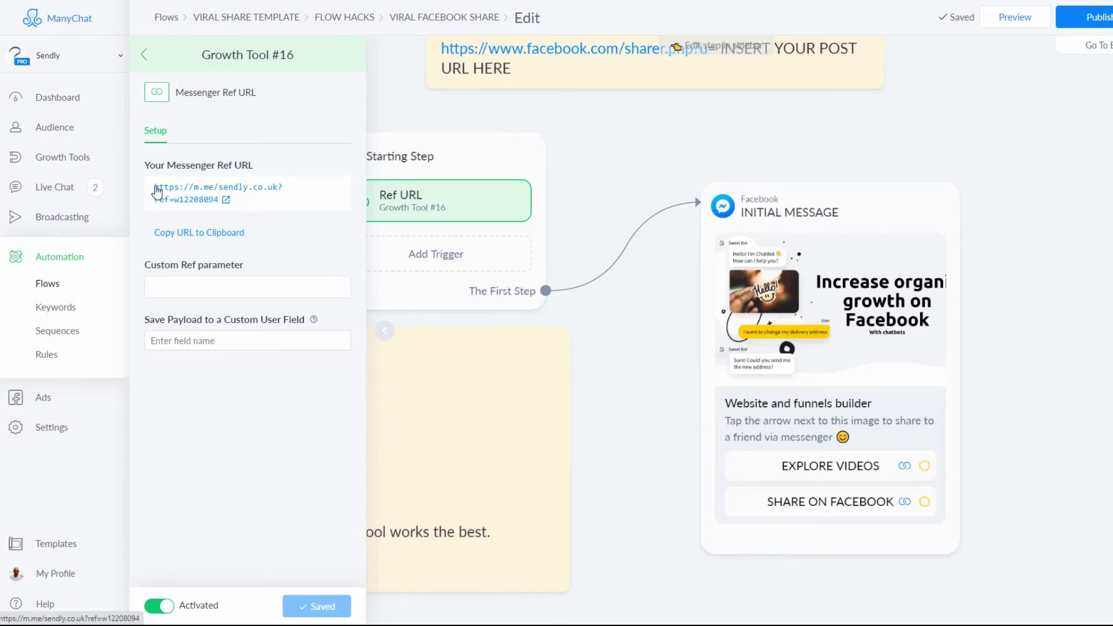
pyautogui.moveTo(155, 188); pyautogui.dragTo(215, 202)
pyautogui.hotkey('ctrl', 'c')
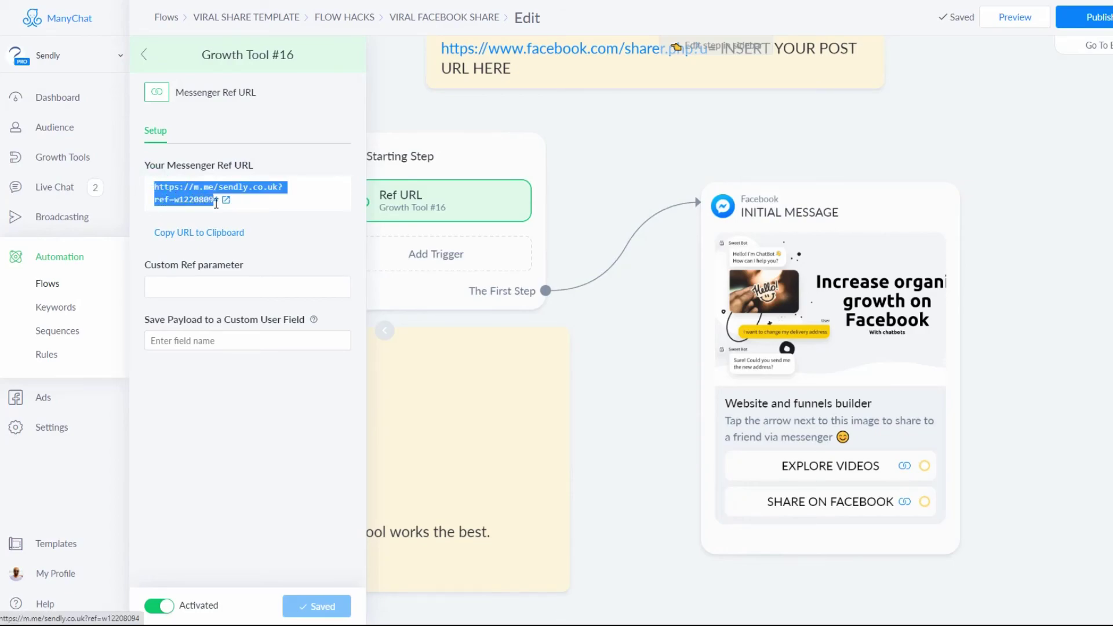
pyautogui.click(337, 420)
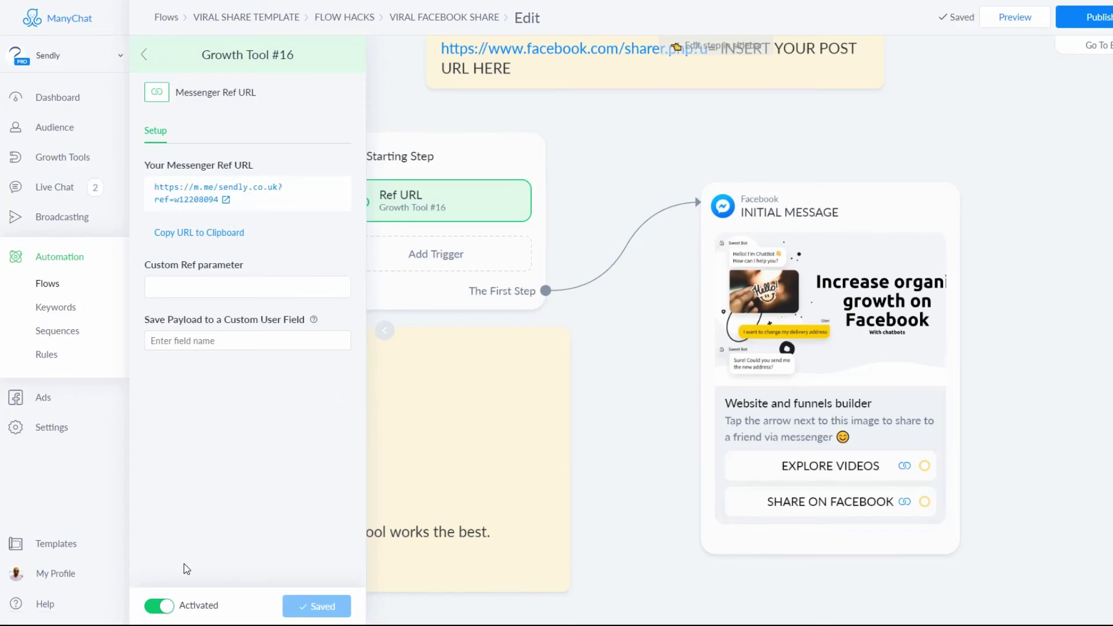
pyautogui.click(629, 398)
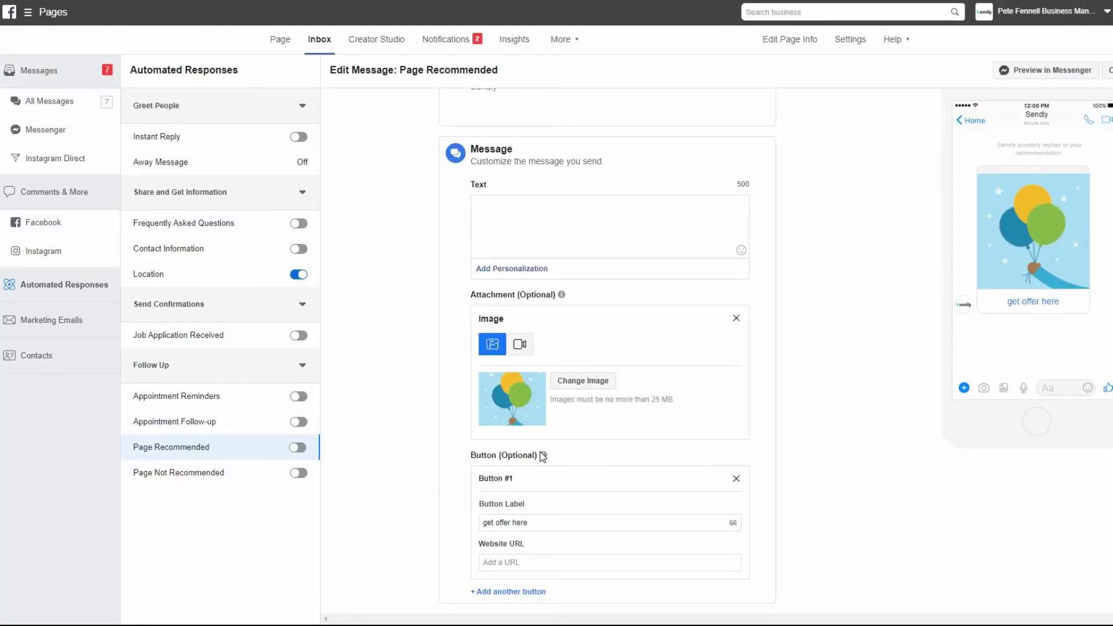
# Back in Facebook, paste the copied Messenger Ref URL as the website URL of the "get offer here" button
pyautogui.click(504, 562)
pyautogui.hotkey('ctrl', 'v')
pyautogui.click(450, 555)
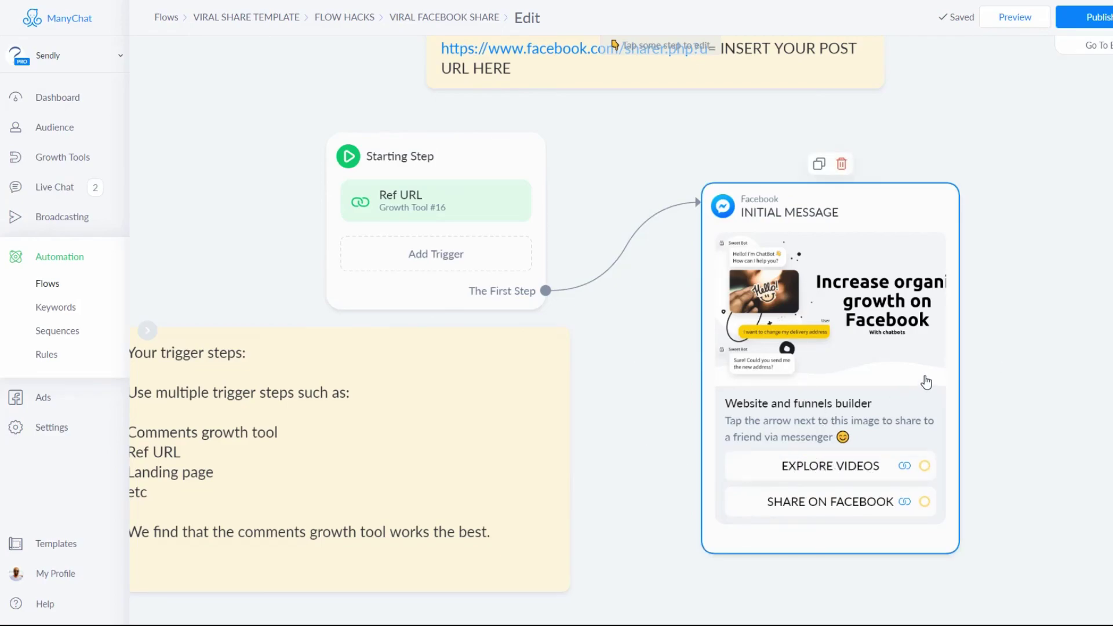
# Review the flow's starting step and trigger notes in ManyChat and the Sendly blog post's download section and related post
pyautogui.scroll(-2, 759, 410)
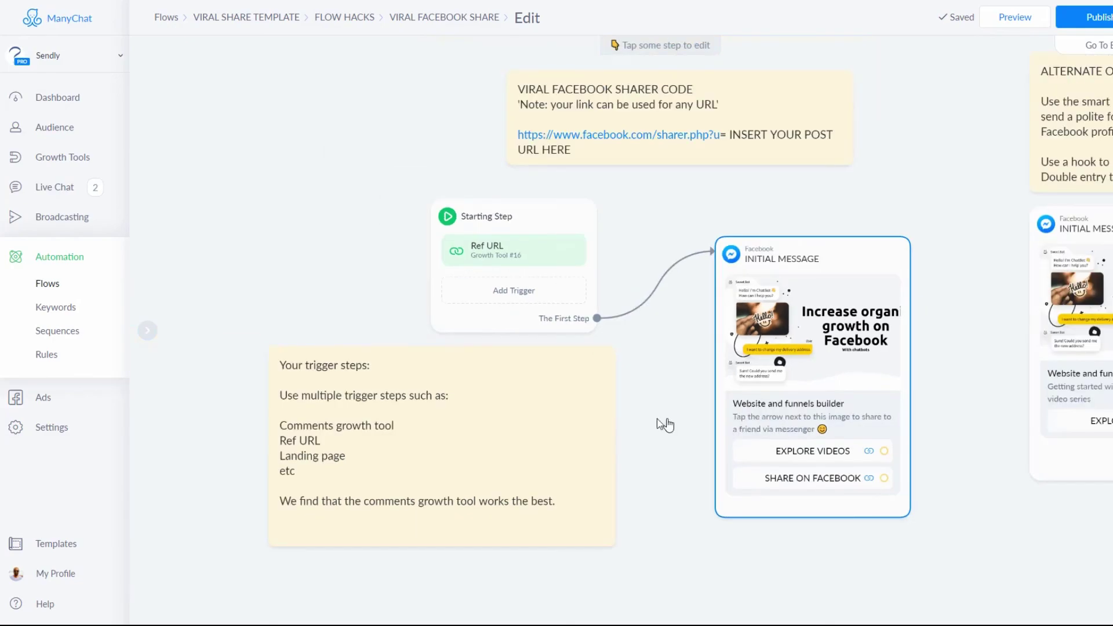
pyautogui.moveTo(373, 196); pyautogui.dragTo(343, 180)
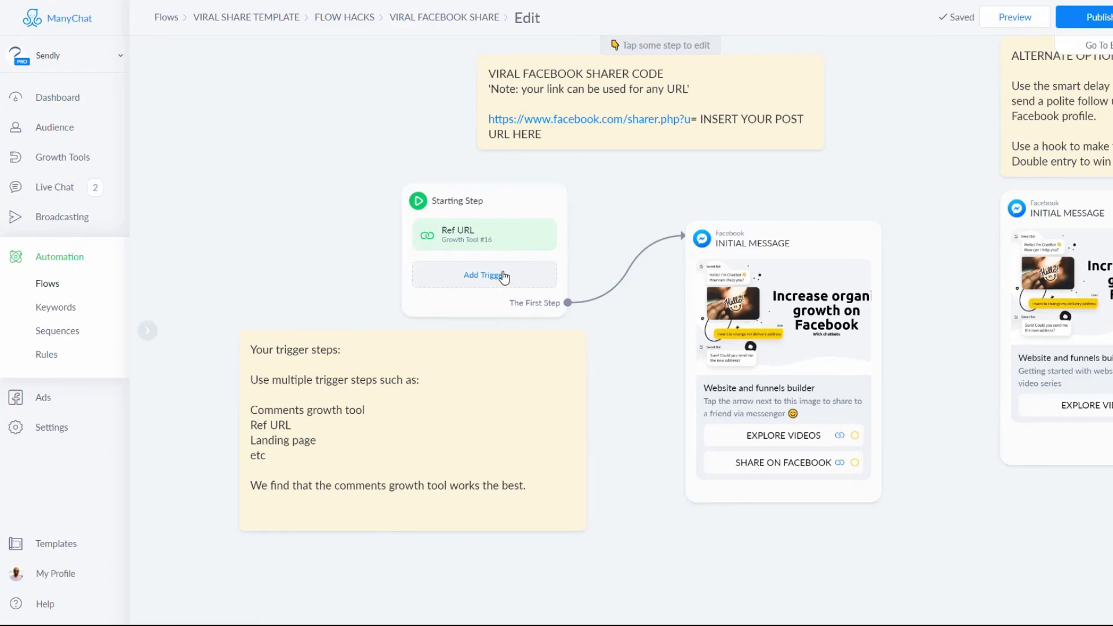
pyautogui.scroll(-3, 605, 301)
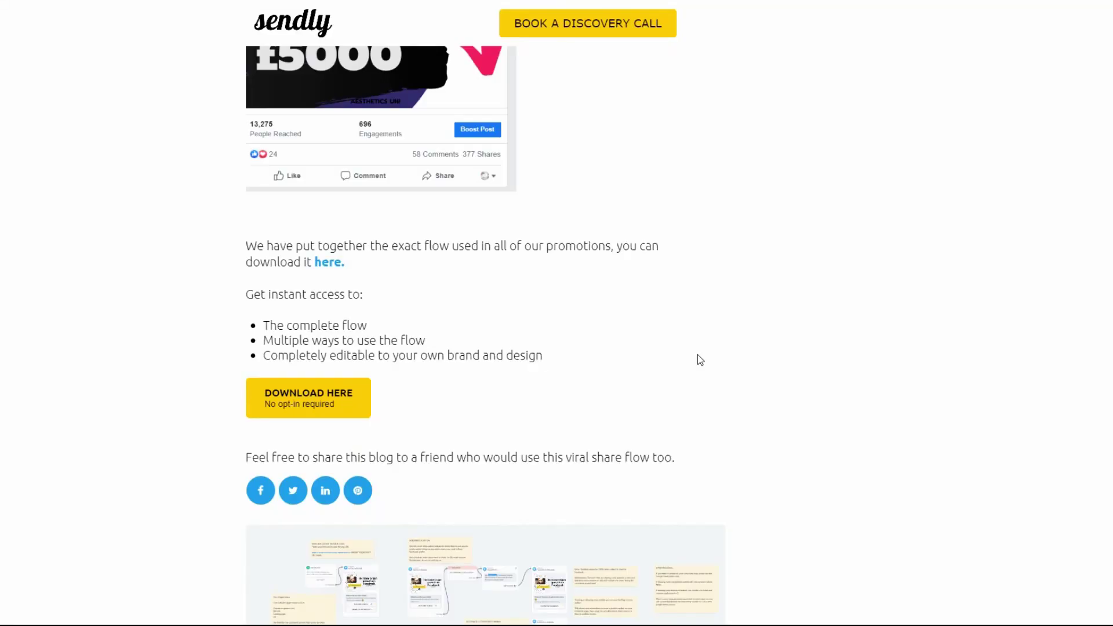
pyautogui.scroll(-3, 698, 360)
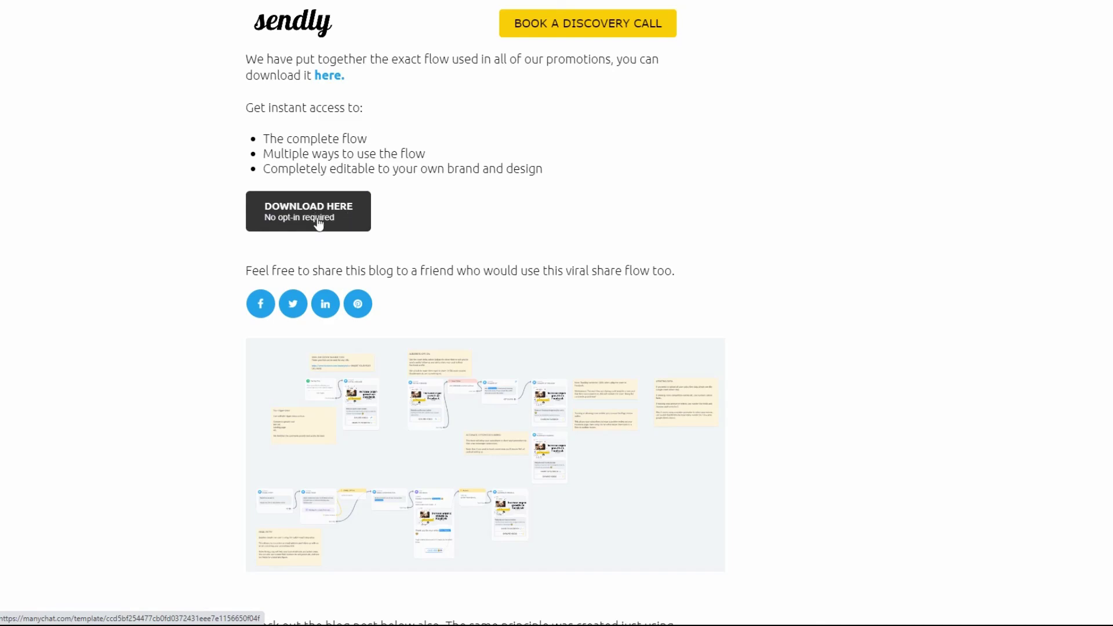
pyautogui.scroll(-1, 866, 409)
pyautogui.scroll(-5, 856, 414)
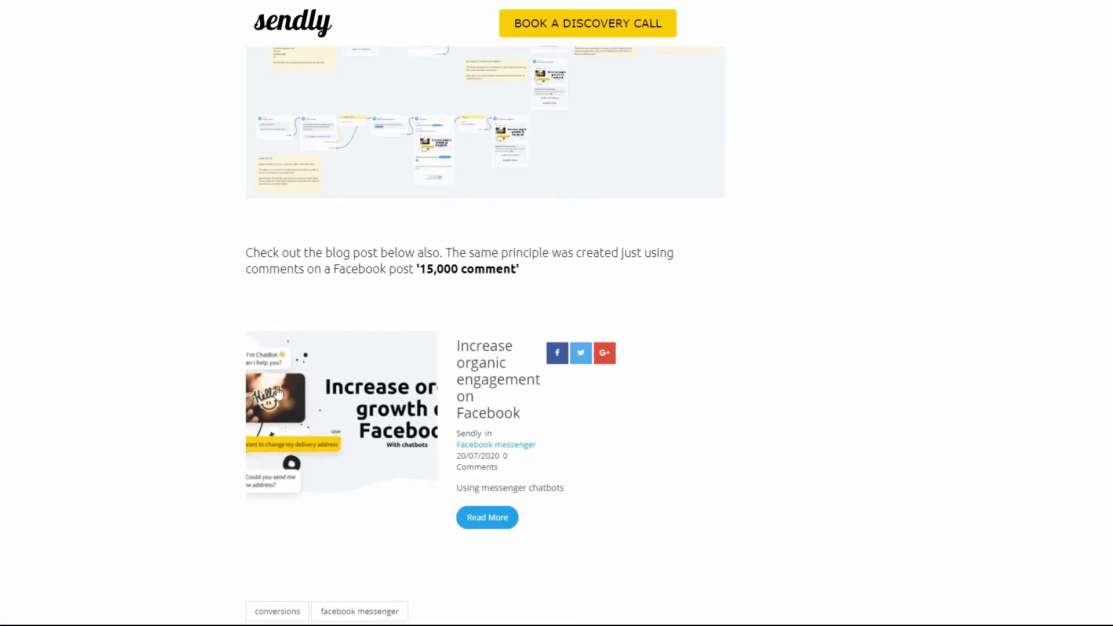